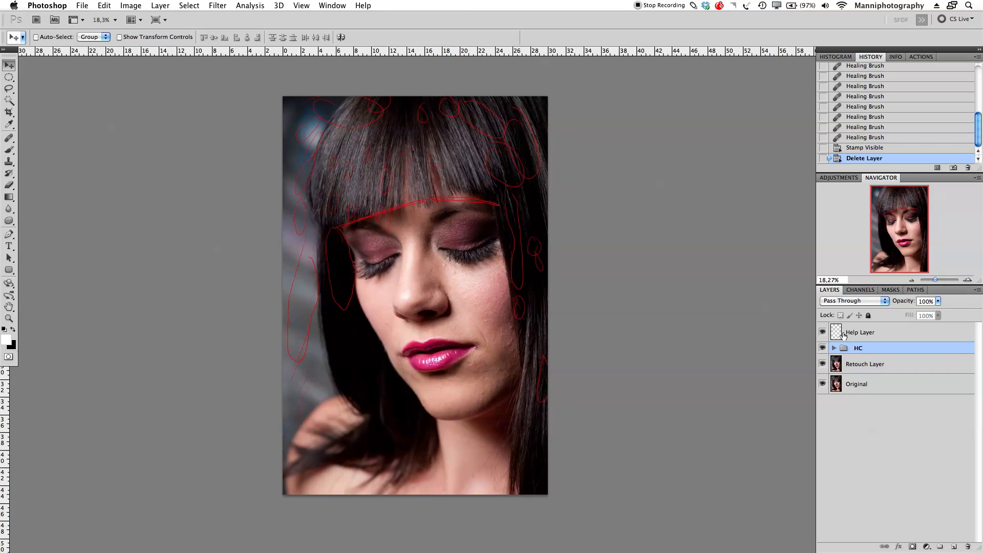
- Hide the Help Layer and the HC group, then examine the hair and face on the Retouch Layer close up
left_click(822, 332)
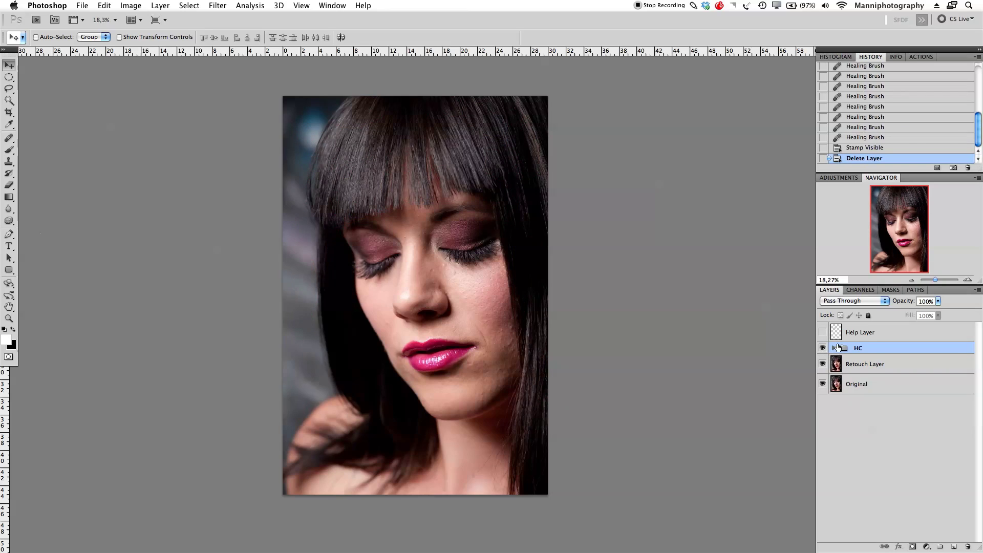
left_click(823, 349)
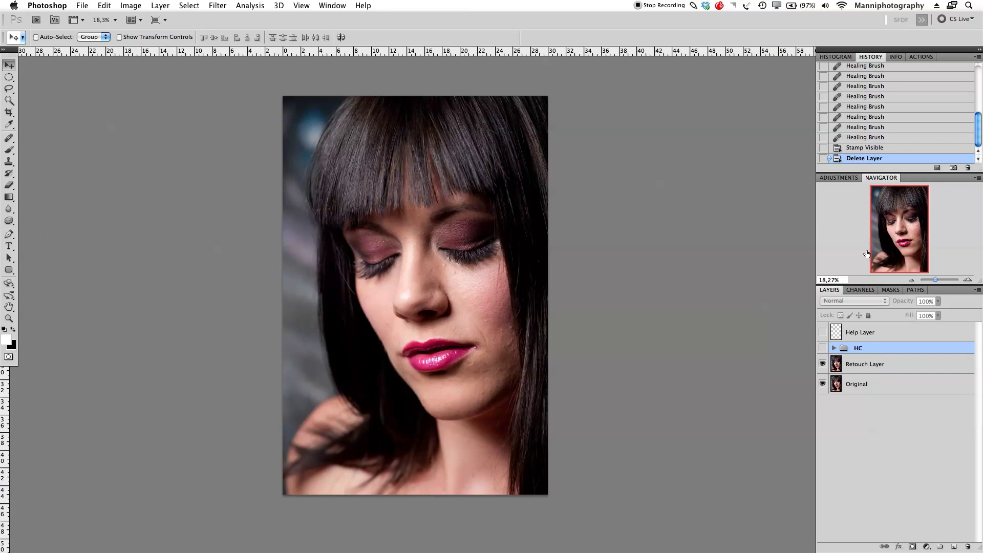
left_click(909, 365)
left_click_drag(935, 279, 936, 280)
left_click_drag(914, 238, 913, 229)
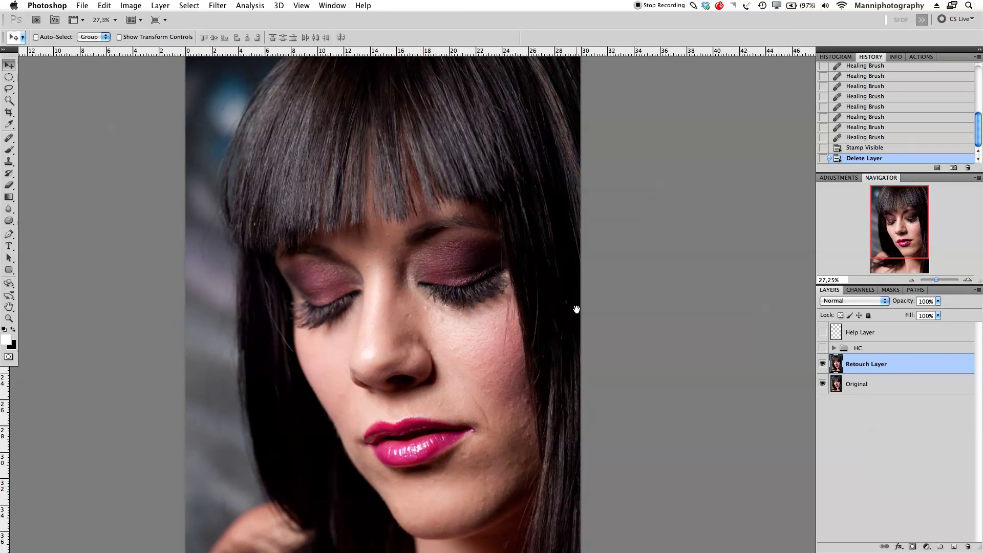
left_click_drag(576, 309, 576, 319)
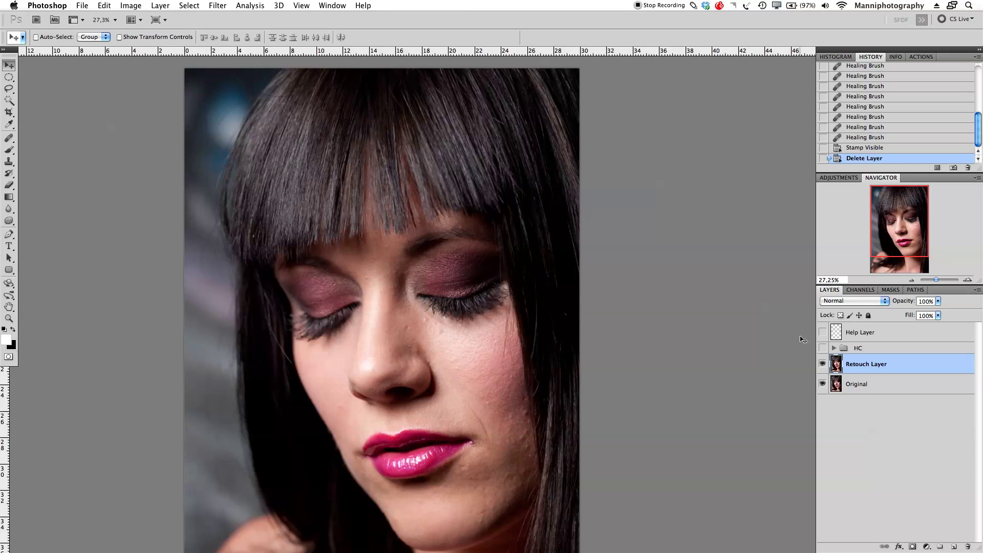
- Toggle the HC group's visibility repeatedly to compare the hair before and after healing, leaving the group visible
left_click(842, 348)
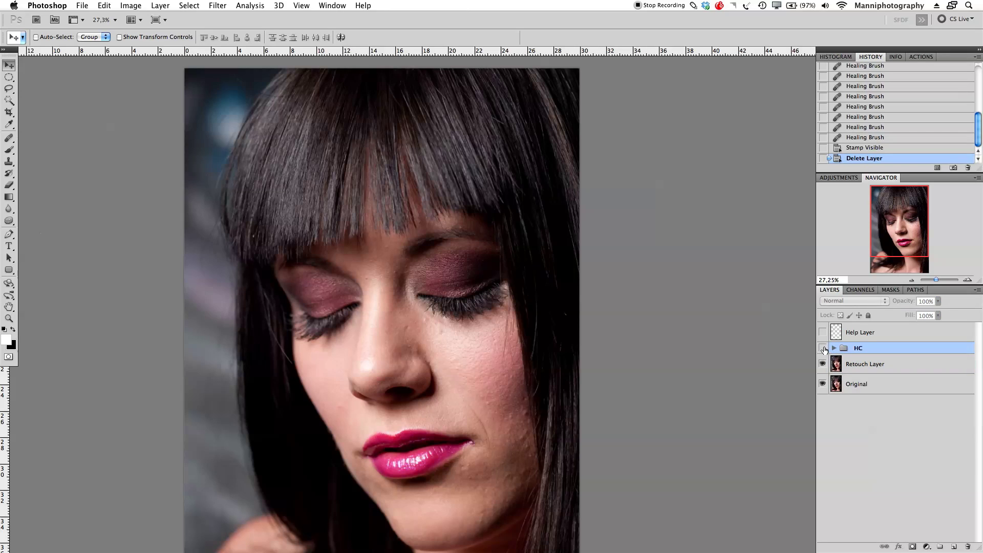
left_click(823, 349)
left_click(823, 348)
left_click(824, 348)
left_click(823, 349)
left_click(823, 348)
left_click(823, 348)
left_click(823, 349)
left_click(824, 348)
left_click(823, 349)
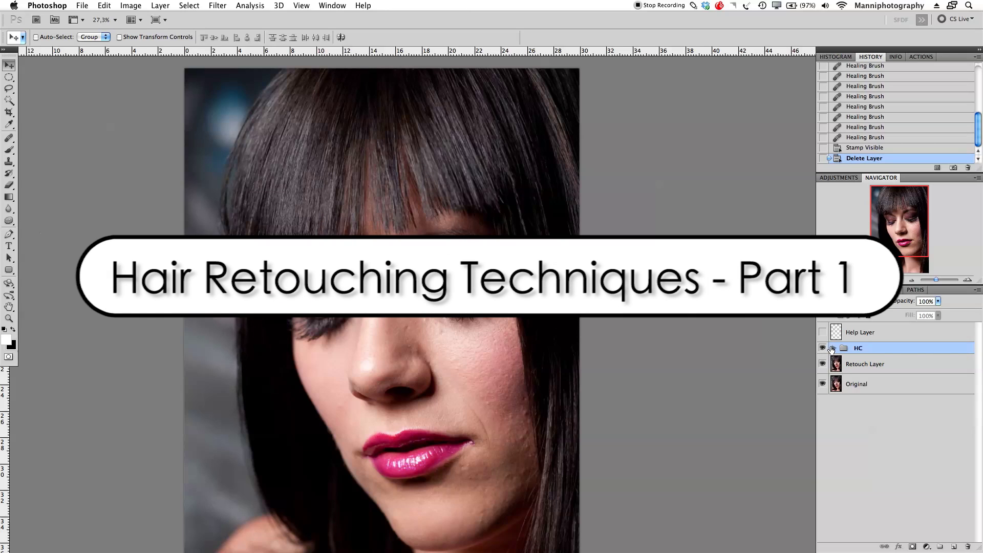
- Show the Help Layer and toggle its visibility over the whole portrait to review the hair areas circled in red
left_click(823, 334)
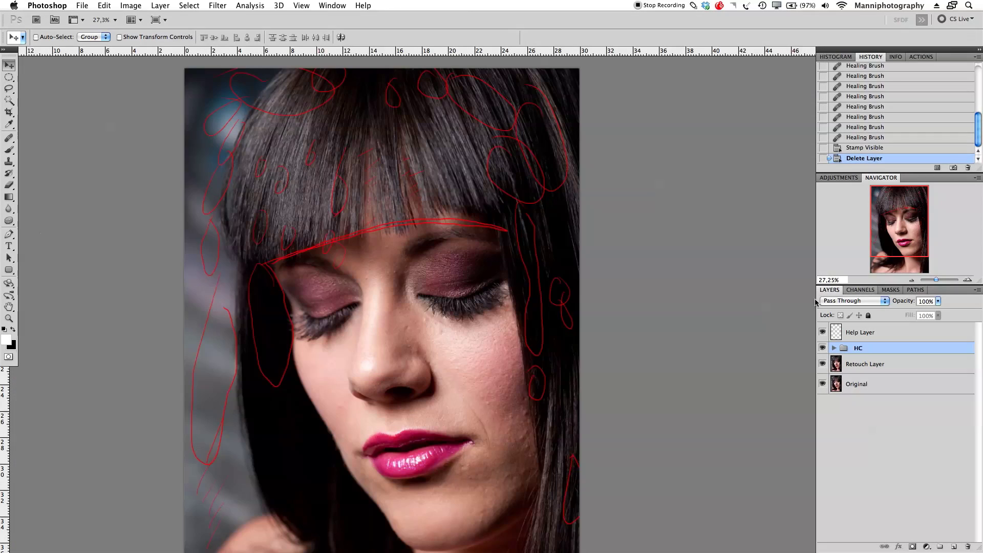
left_click_drag(937, 281, 934, 281)
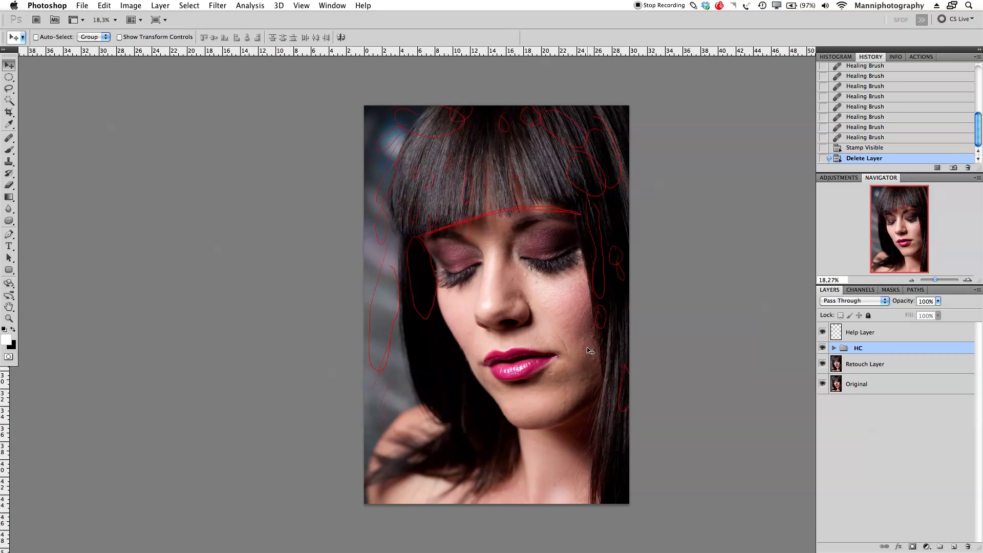
left_click_drag(535, 348, 478, 336)
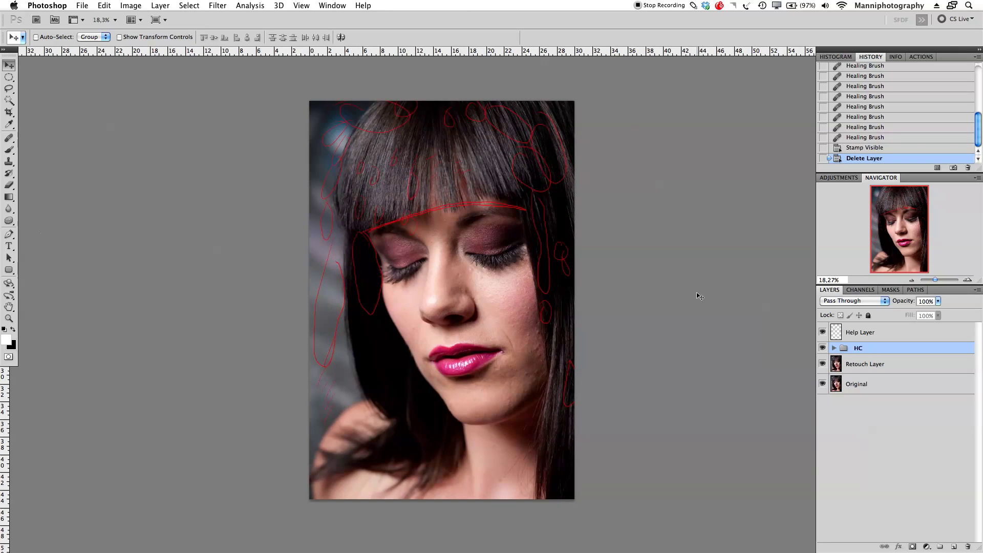
left_click(922, 337)
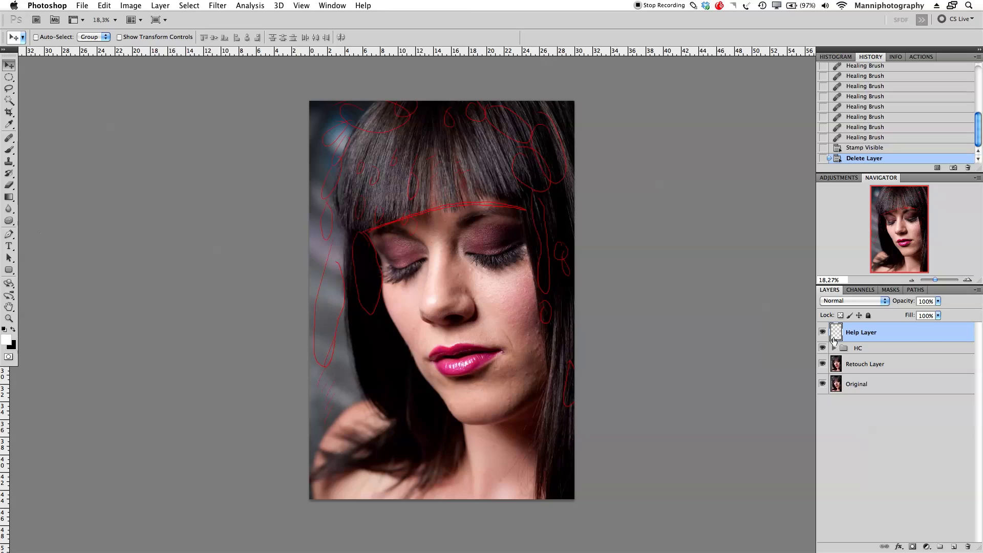
left_click(821, 333)
left_click(821, 334)
left_click(822, 335)
left_click(821, 335)
left_click(822, 335)
left_click(821, 335)
- Outline the gaps in the centre of the fringe with a thin white brush on the Help Layer and hide that layer
key("b")
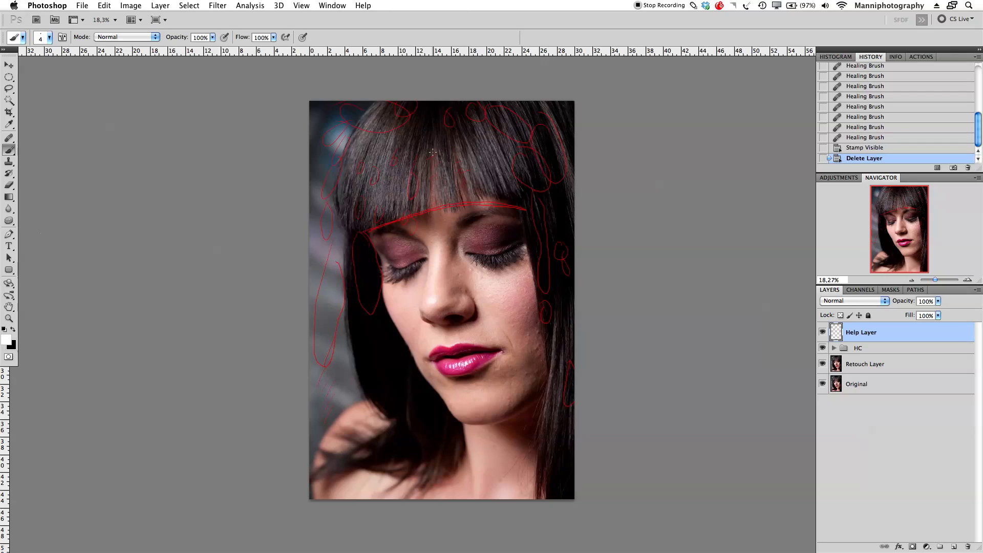
mouse_move(439, 198)
left_mouse_down()
mouse_move(440, 154)
mouse_move(430, 139)
mouse_move(452, 141)
mouse_move(459, 205)
mouse_move(480, 195)
mouse_move(451, 130)
left_mouse_up()
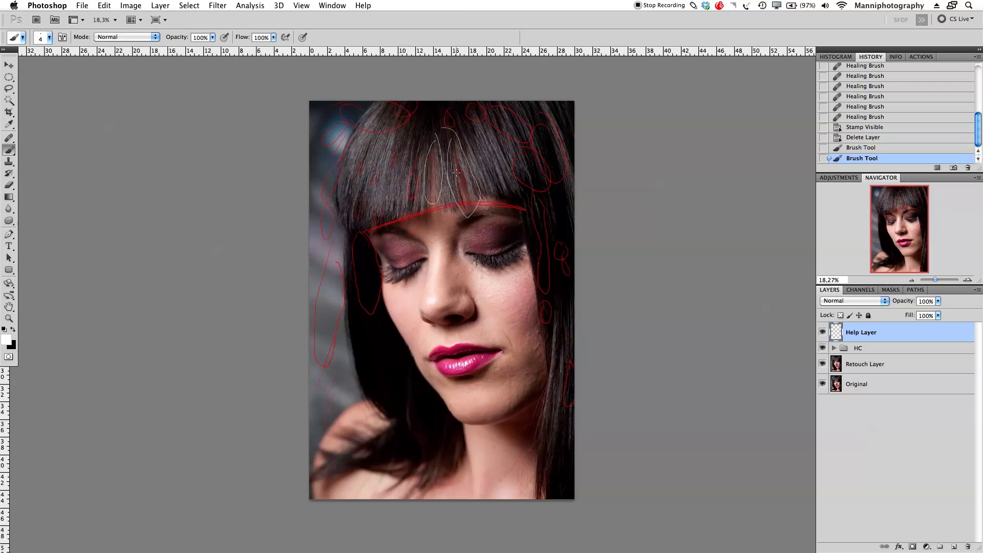
left_click(822, 333)
- Stamp all visible layers onto a separate layer directly above the HC group and name it "new"
left_click(866, 350)
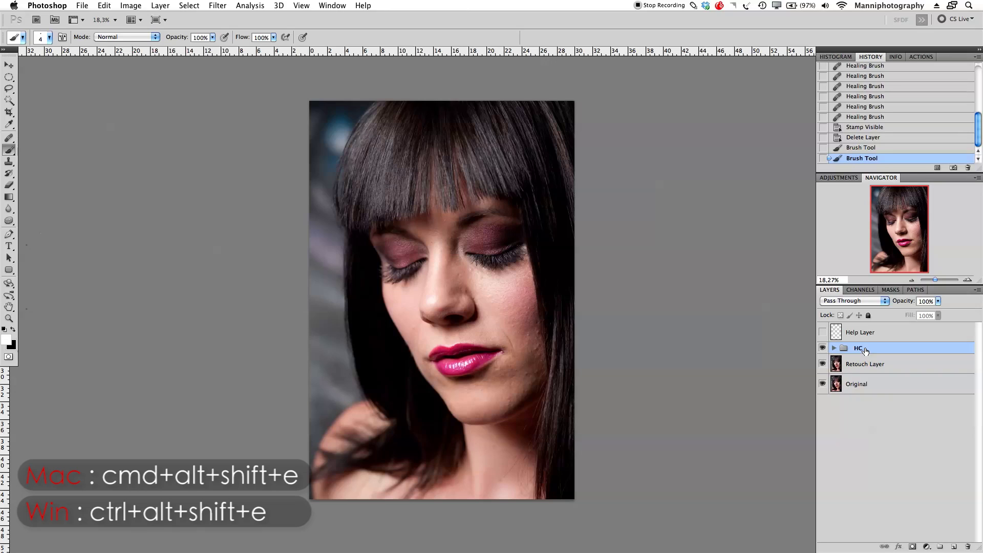
key("super+alt+shift+e")
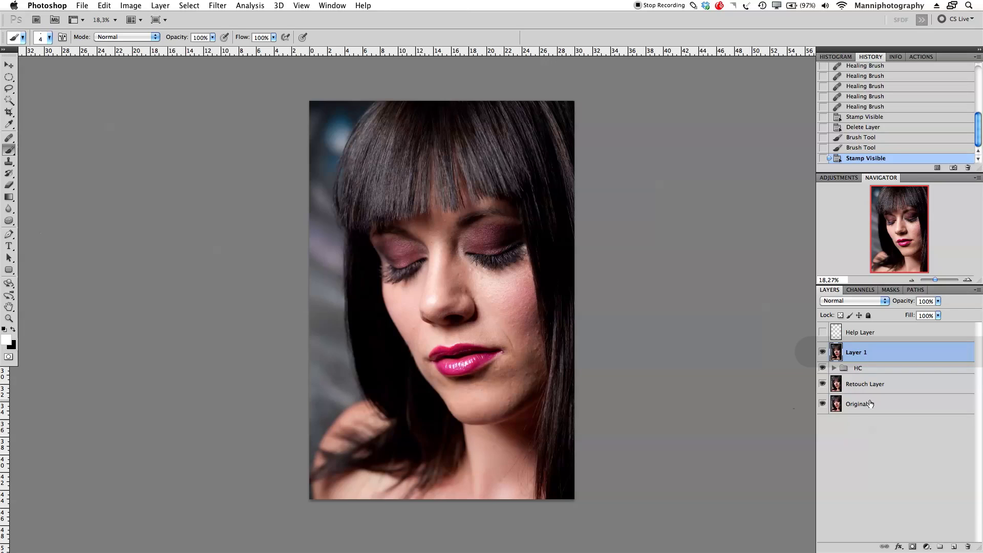
double_click(856, 353)
type("new")
key("Return")
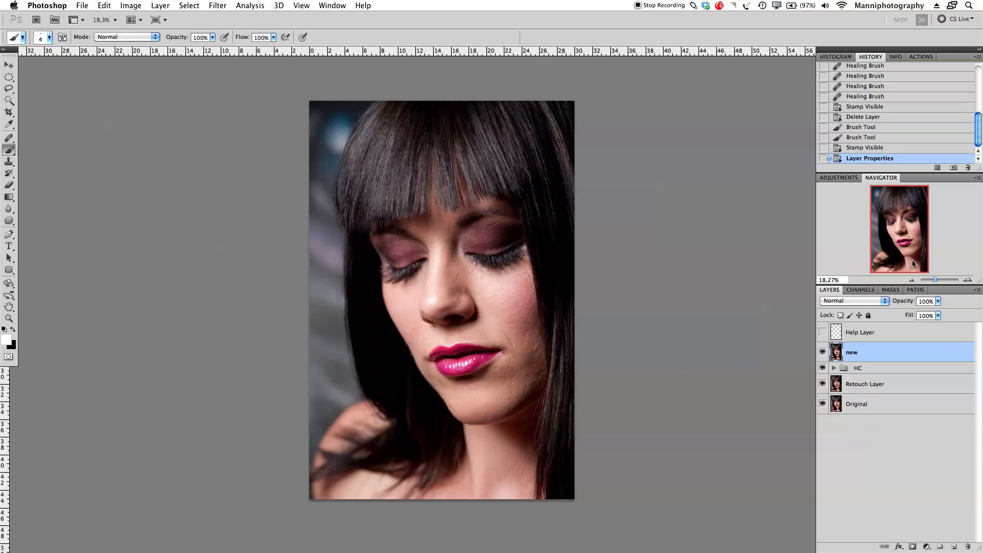
- Draw a closed Pen tool path on the "new" layer around the hair strand just left of the fringe's central gap
left_click_drag(936, 280, 937, 280)
left_click_drag(903, 224, 900, 204)
left_click_drag(423, 174, 420, 224)
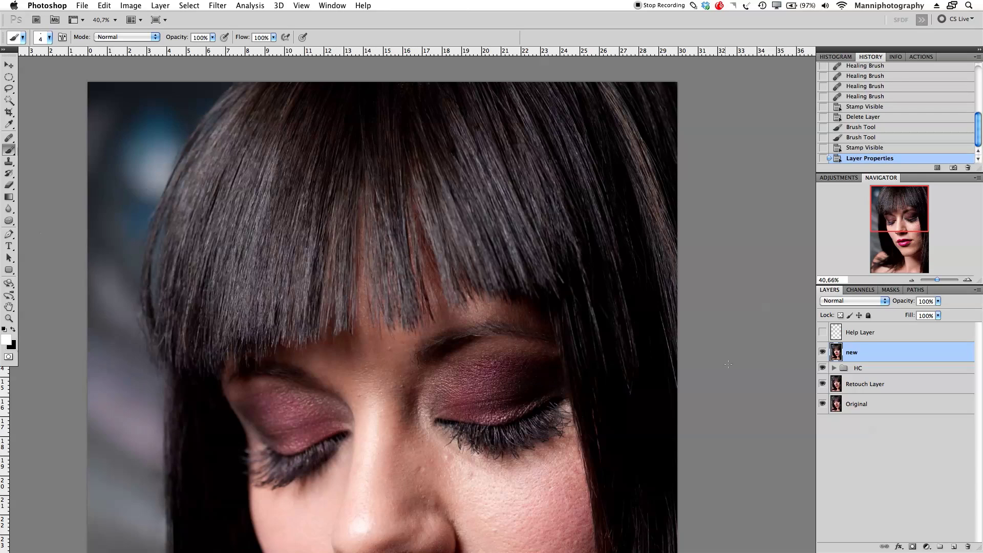
key("p")
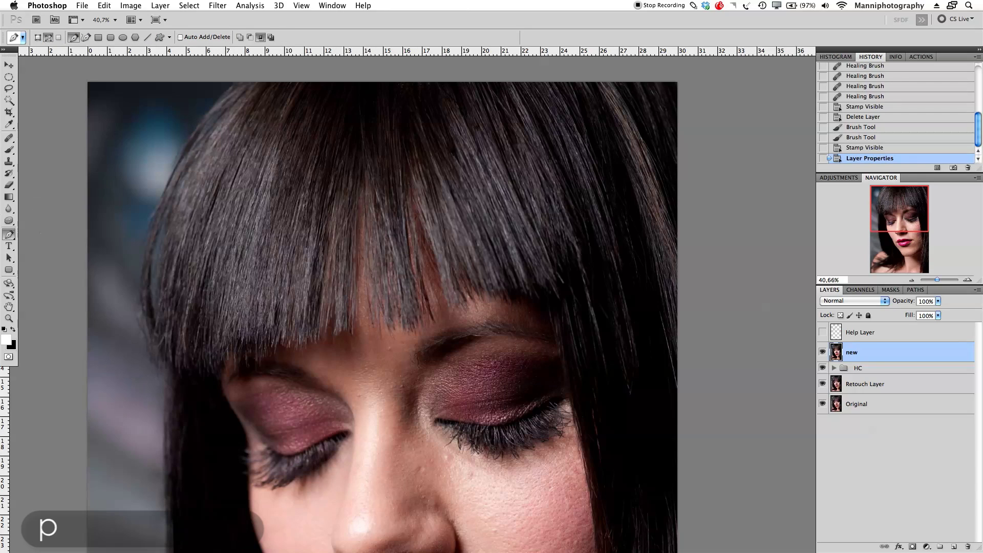
left_click_drag(13, 237, 32, 233)
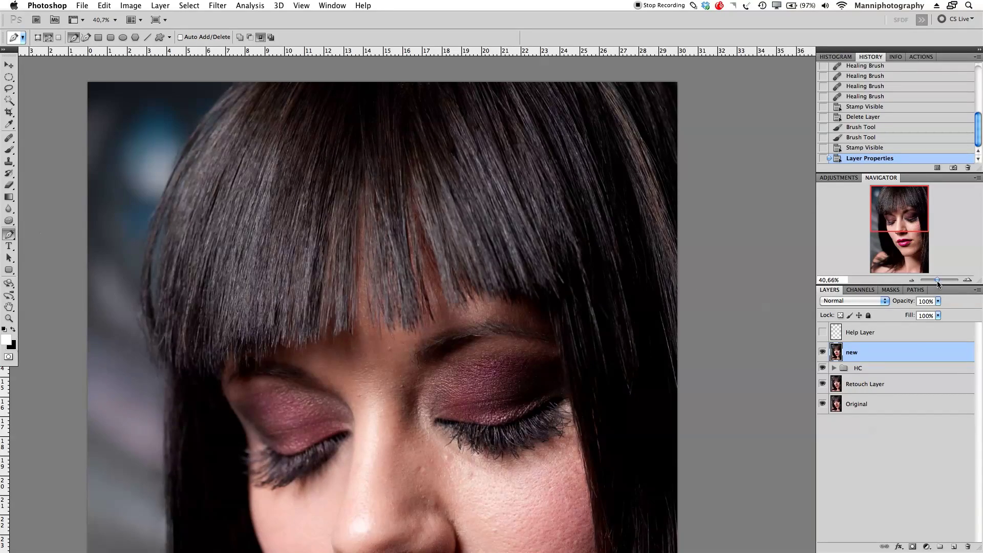
left_click_drag(937, 279, 938, 280)
left_click_drag(909, 220, 856, 225)
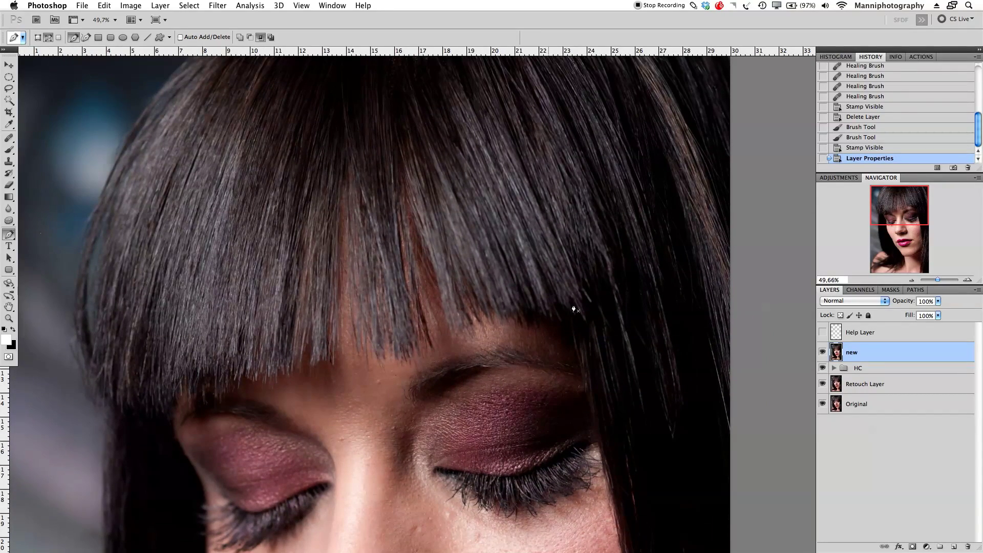
left_click_drag(937, 280, 939, 279)
left_click_drag(911, 207, 904, 203)
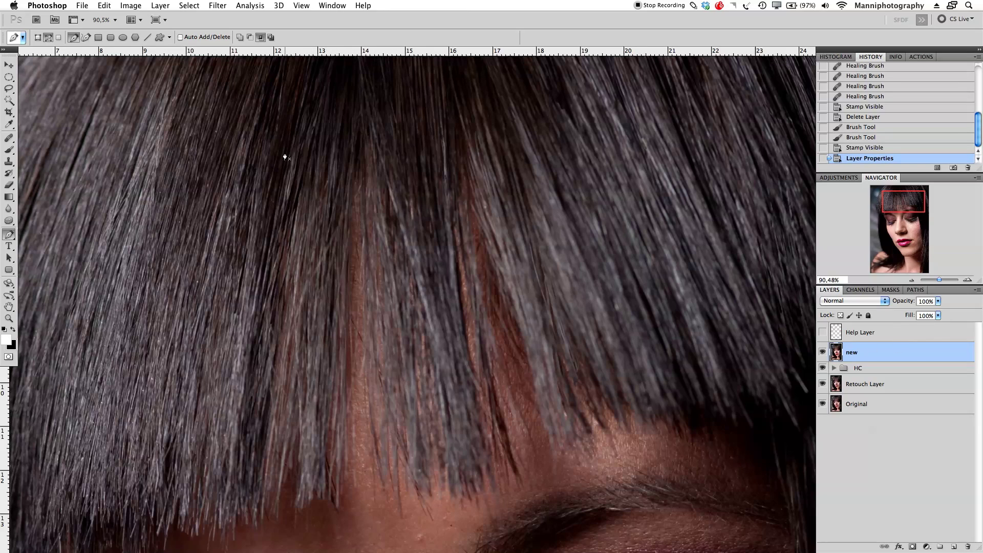
left_click(302, 163)
left_click_drag(350, 156, 351, 164)
left_click(350, 220)
left_click(350, 279)
left_click(354, 371)
left_click(354, 484)
left_click(311, 535)
left_click(268, 529)
left_click(238, 502)
left_click(246, 403)
left_click(252, 291)
left_click(302, 163)
left_click(302, 163)
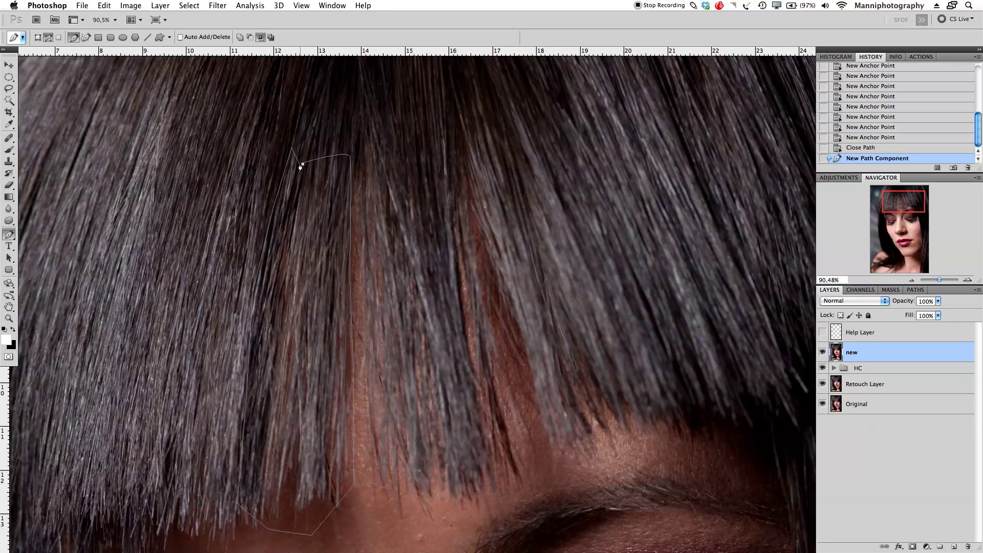
- Convert the strand path into a new selection with a 0-pixel feather radius and copy the strand onto its own layer
right_click(310, 227)
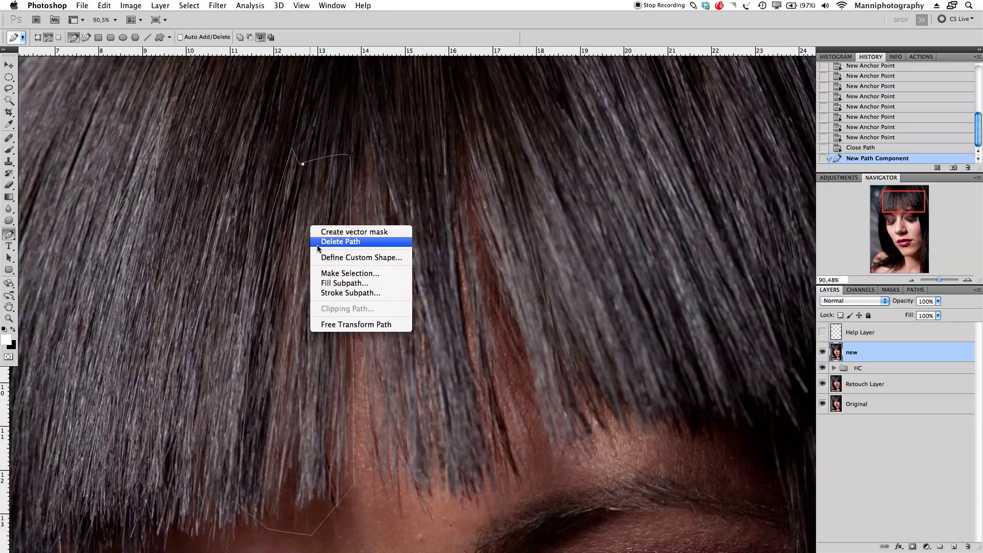
left_click(368, 275)
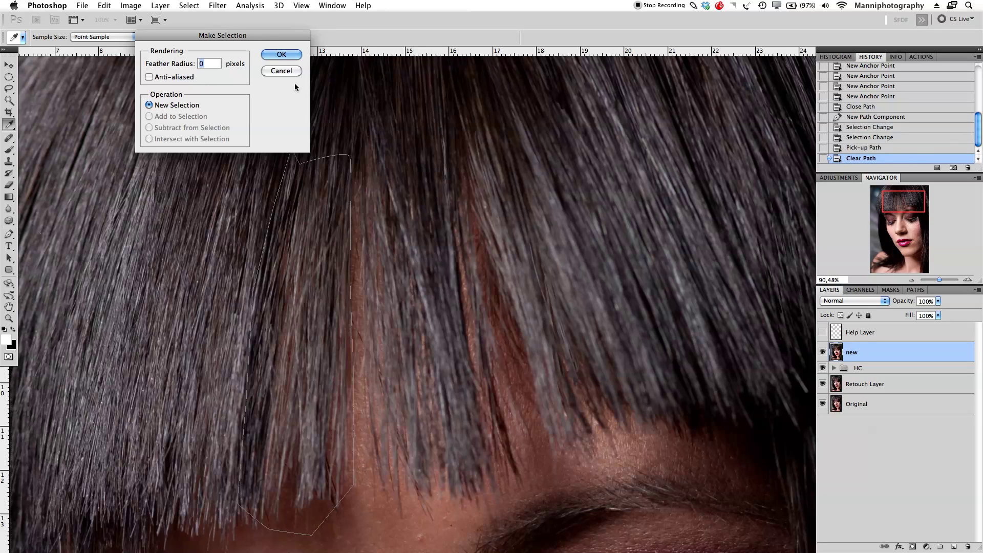
key("Return")
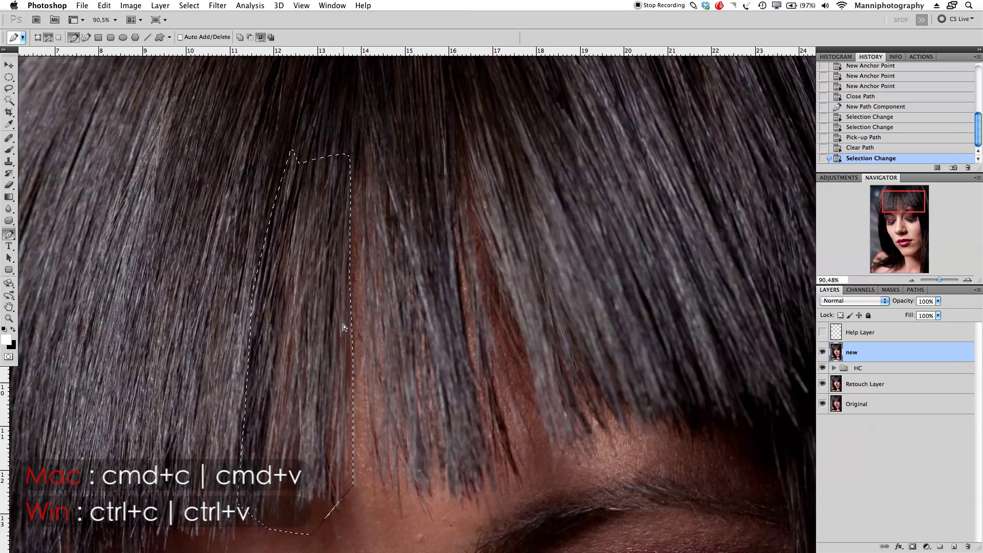
key("super+c")
key("super+v")
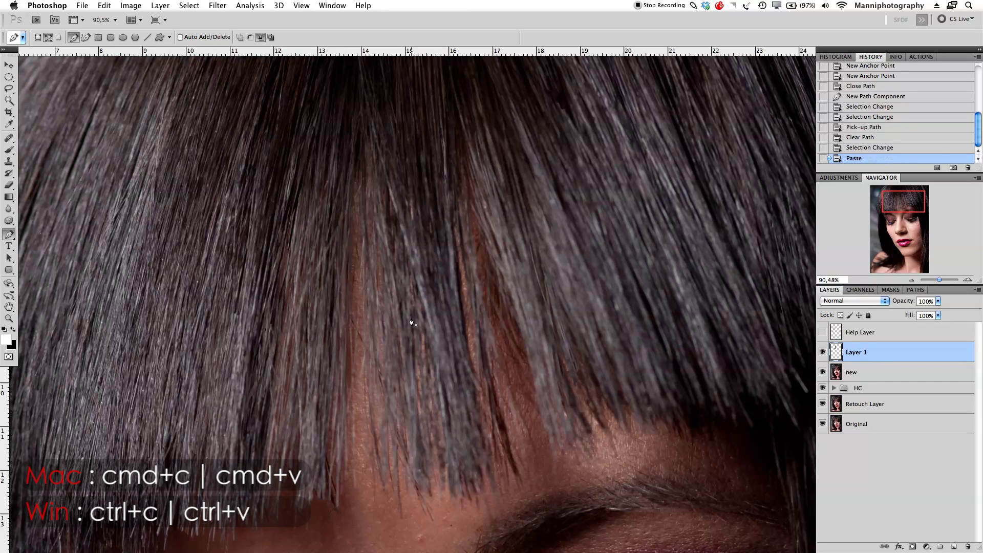
- Hide the "new" layer and rename the pasted strand layer "Retouch Hair"
left_click(840, 374)
left_click(822, 372)
left_click(885, 356)
double_click(855, 353)
type("Retouch Hair")
key("Return")
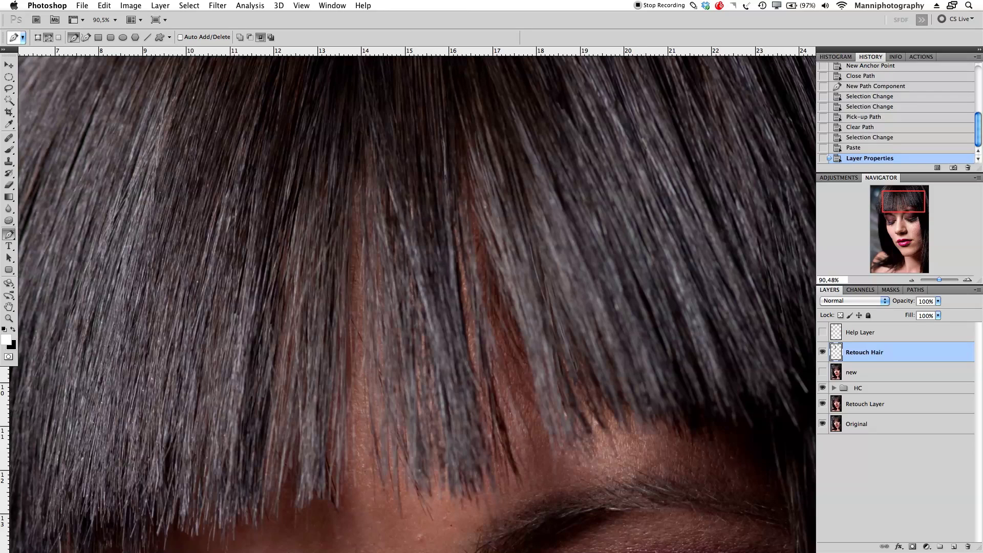
- Move the Retouch Hair layer below the HC group and rename that group "Healing & Cloning"
left_click_drag(825, 354, 872, 394)
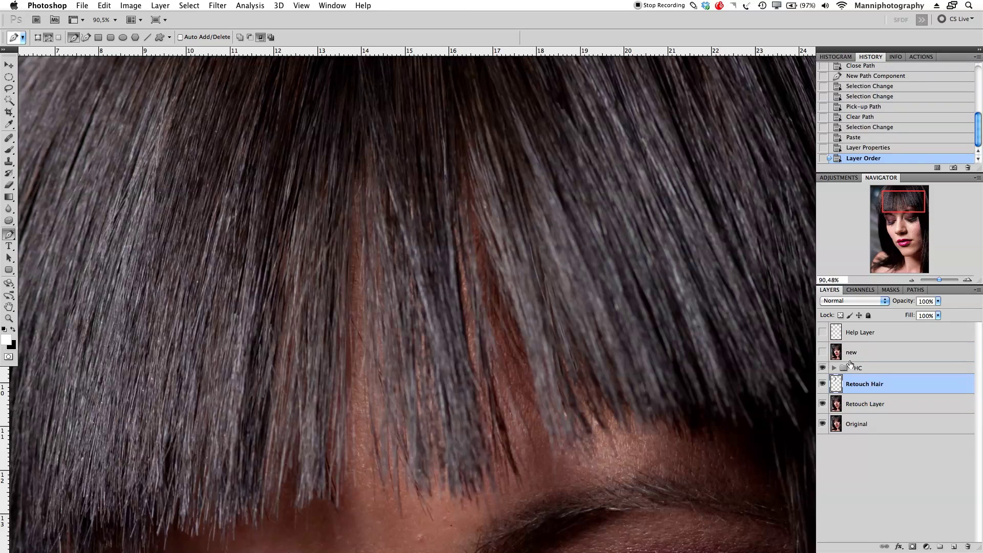
double_click(859, 367)
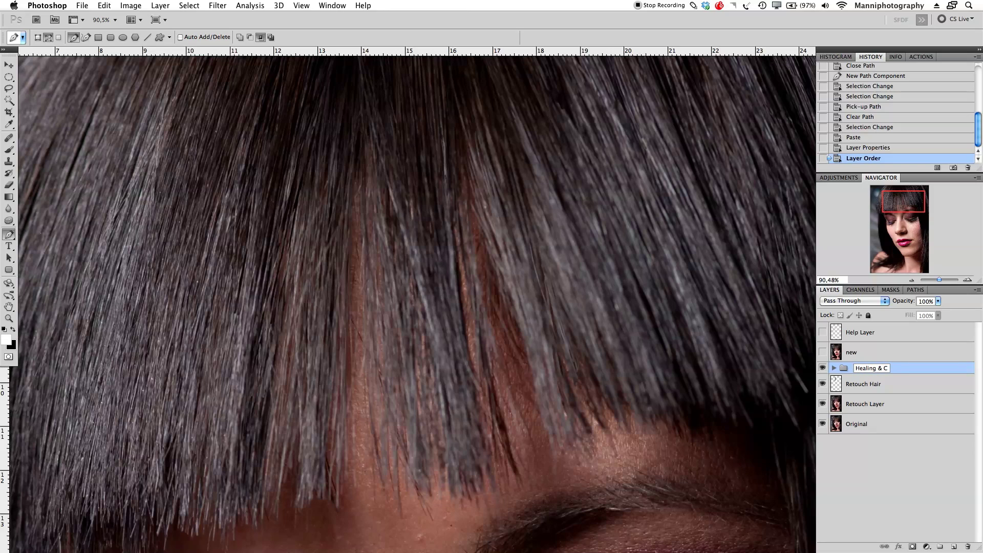
type("Healing & Cloning")
key("Return")
- Group the Retouch Hair and Retouch Layer layers together and name the group "Retouching"
left_click(902, 384)
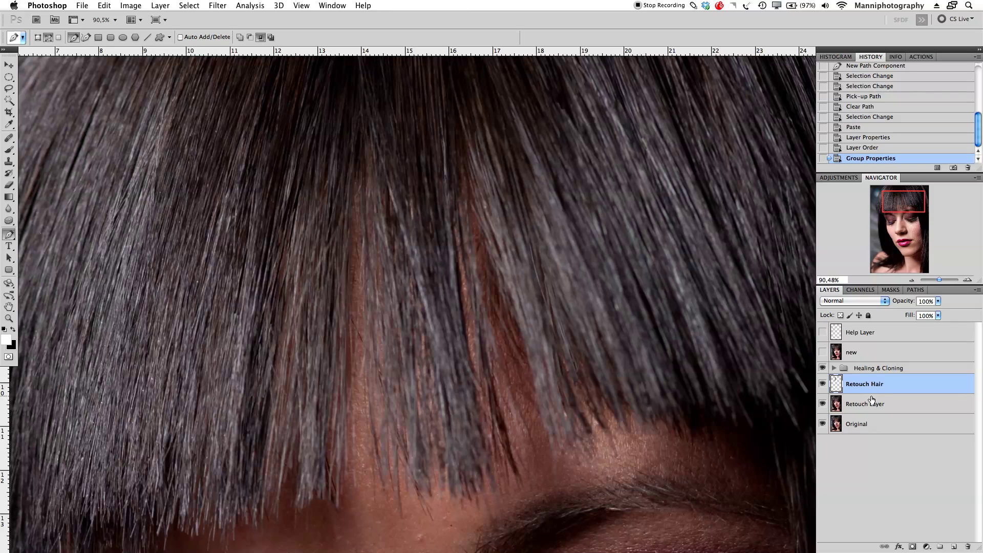
left_click(891, 399, "shift")
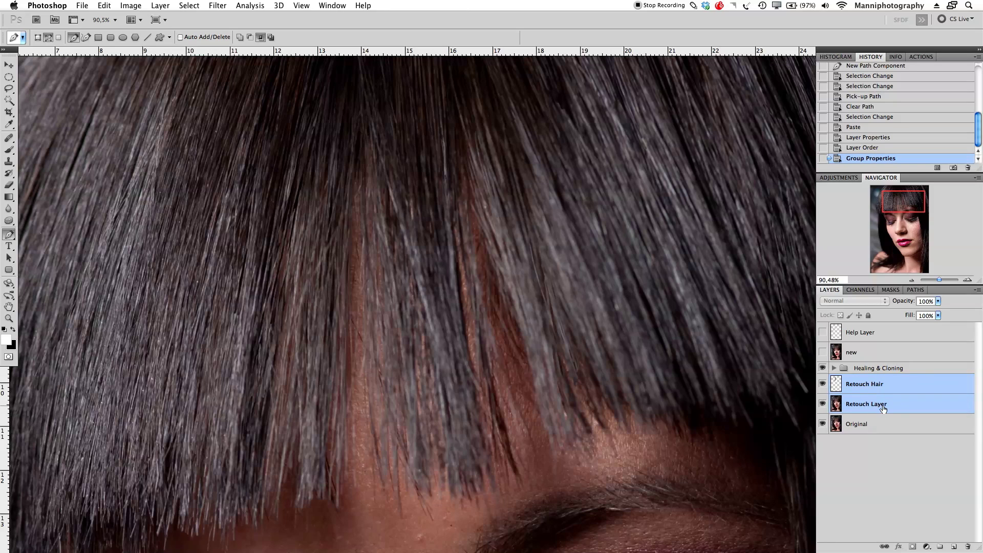
key("super+g")
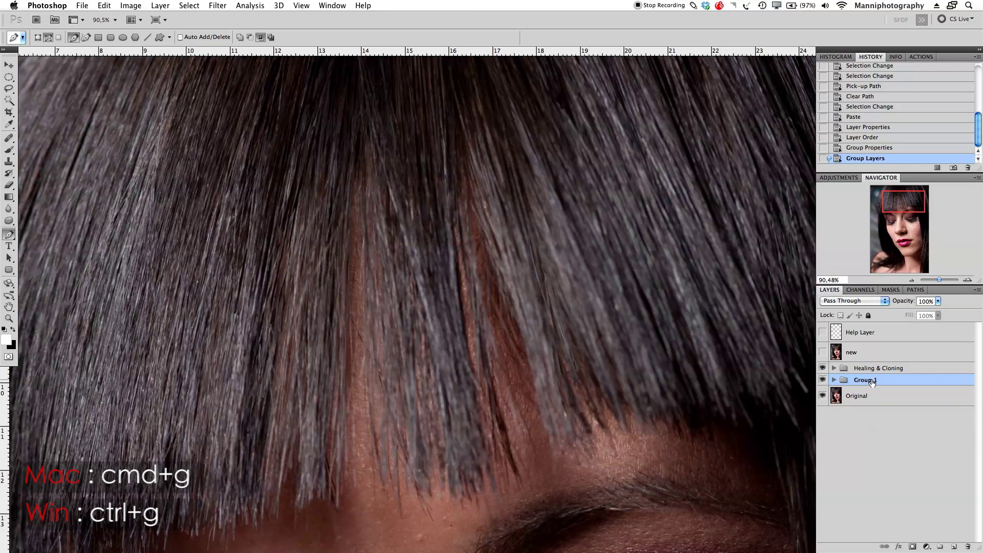
key("BackSpace")
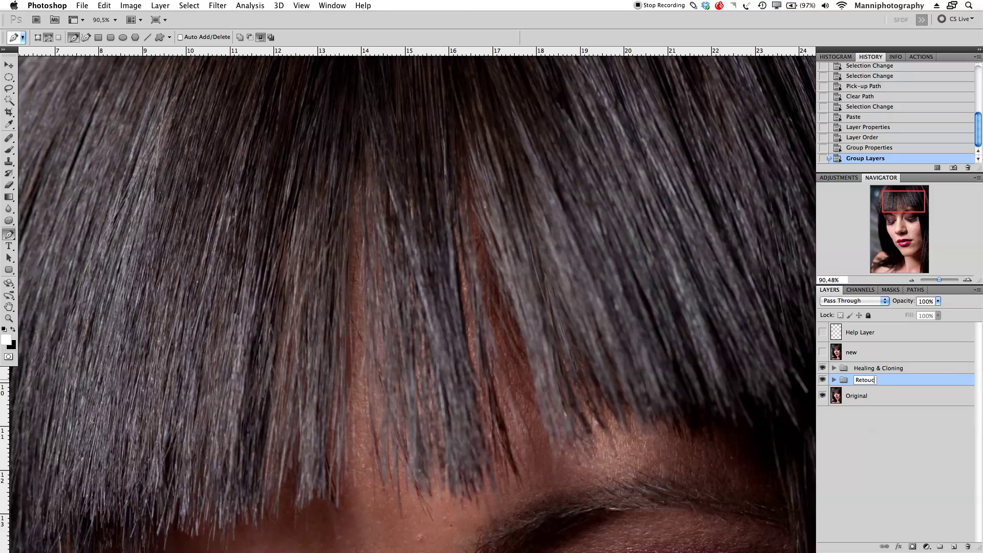
type("Retouching")
key("Return")
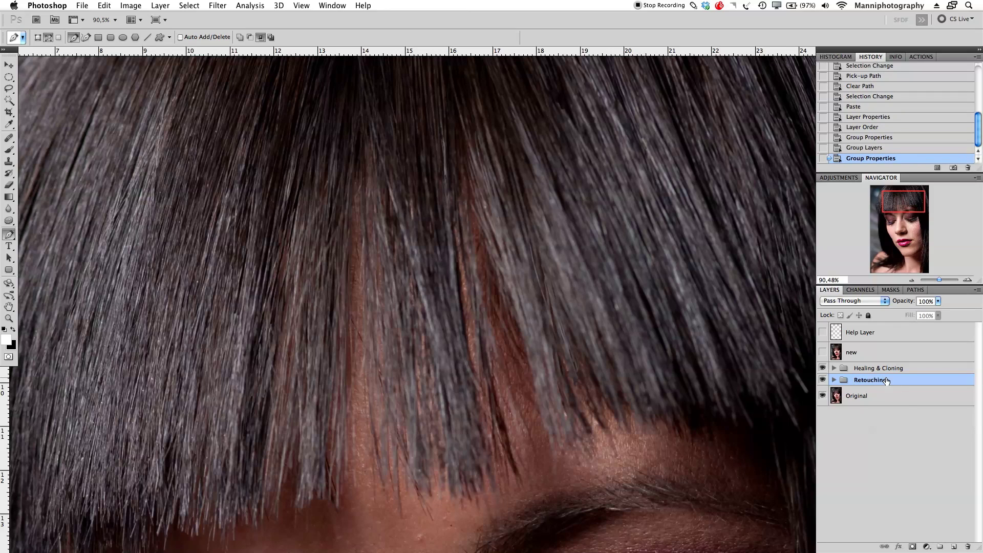
- Expand the Retouching group and move the Retouch Hair strand sideways over the gap in the middle of the fringe
left_click(834, 380)
left_click(918, 397)
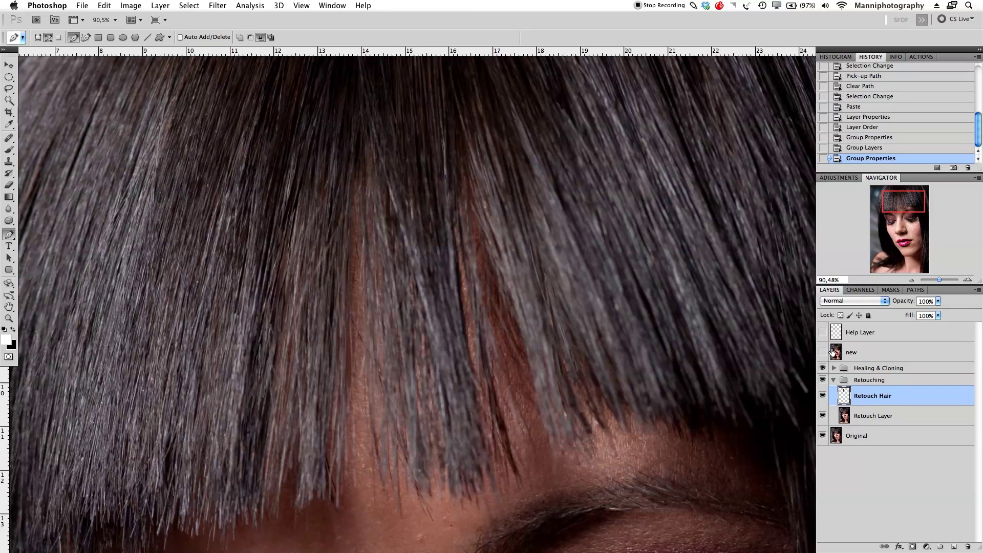
left_click(853, 352)
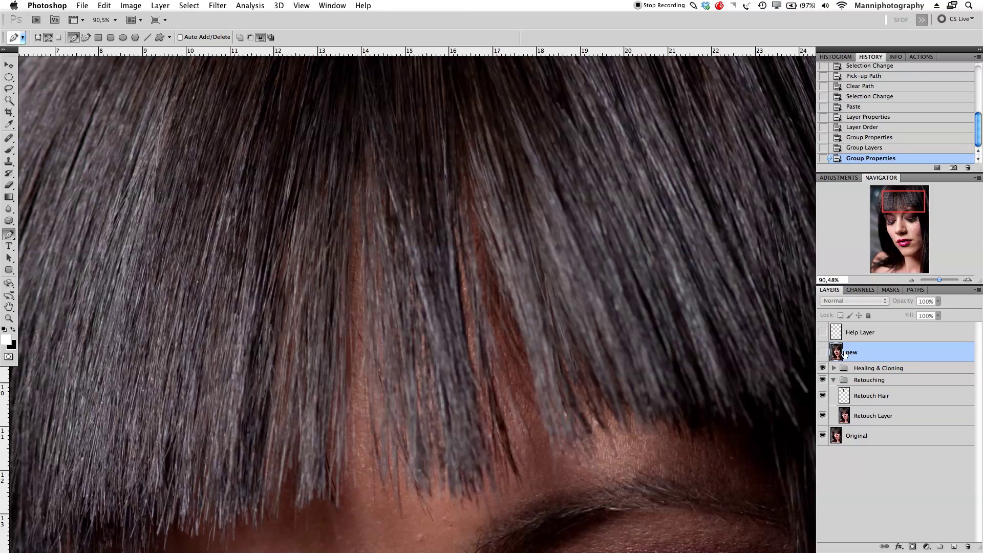
key("v")
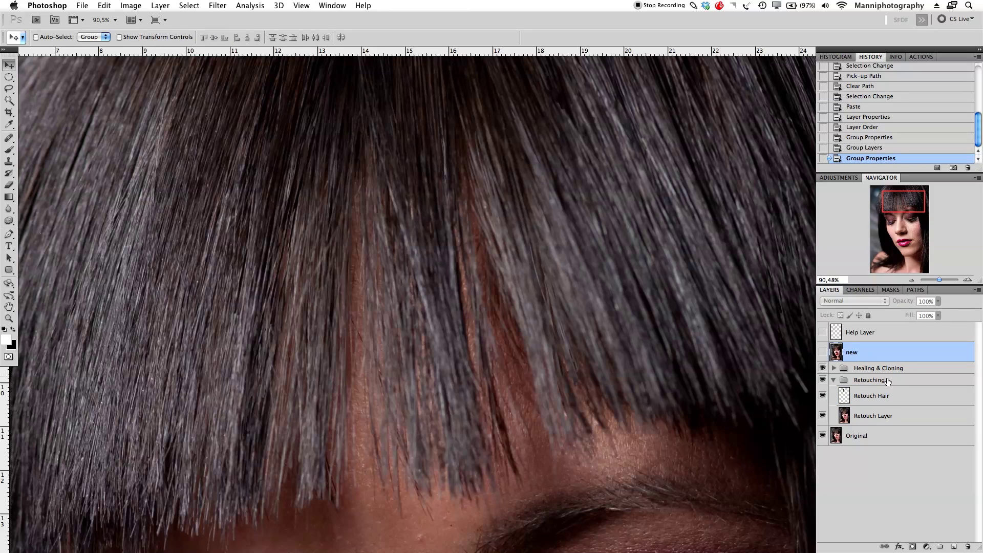
left_click(888, 397)
mouse_move(294, 333)
left_mouse_down()
mouse_move(429, 334)
mouse_move(256, 330)
mouse_move(507, 336)
mouse_move(318, 343)
mouse_move(337, 327)
left_mouse_up()
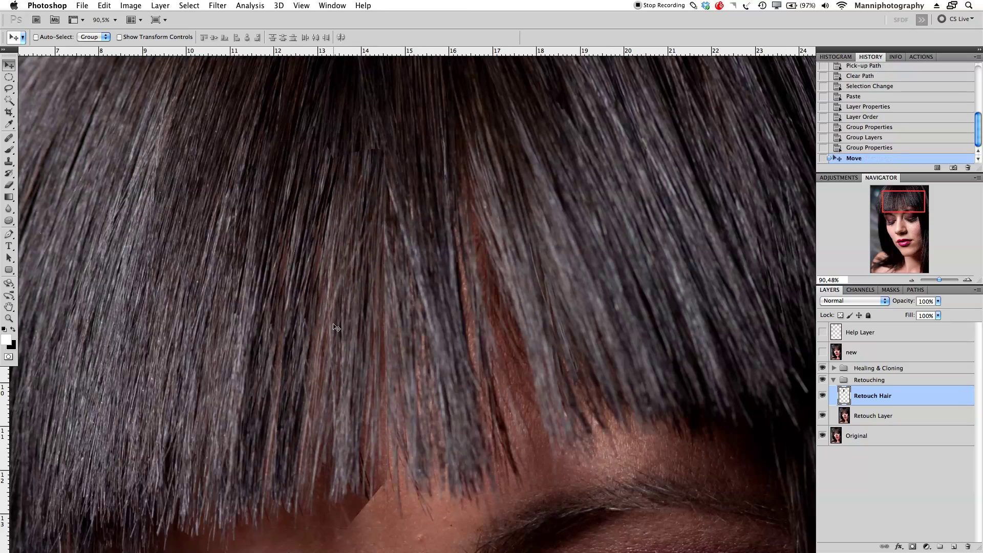
- Rotate the copied strand about -1.83° with Free Transform and fine-tune its position over the fringe gap
key("super+t")
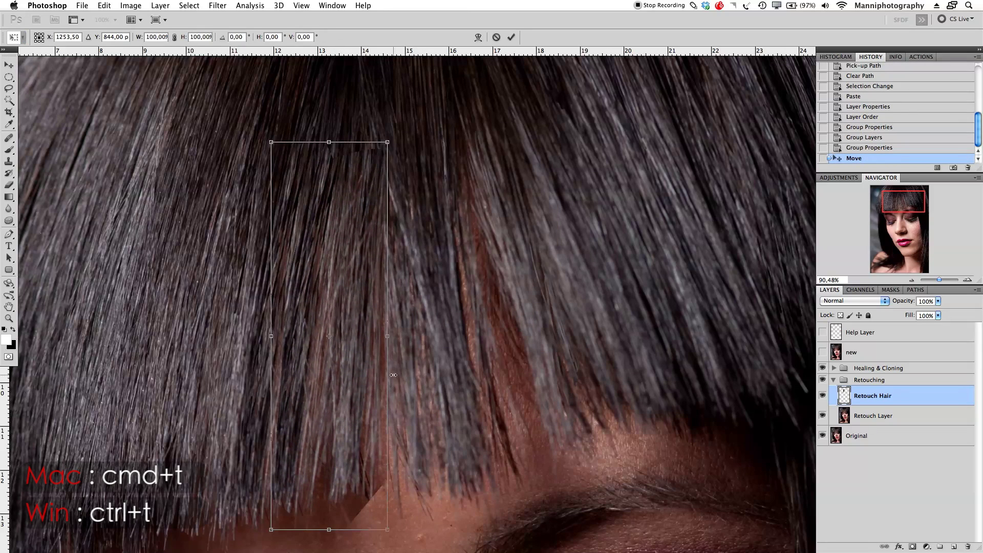
left_click_drag(438, 449, 441, 445)
left_click_drag(367, 431, 377, 428)
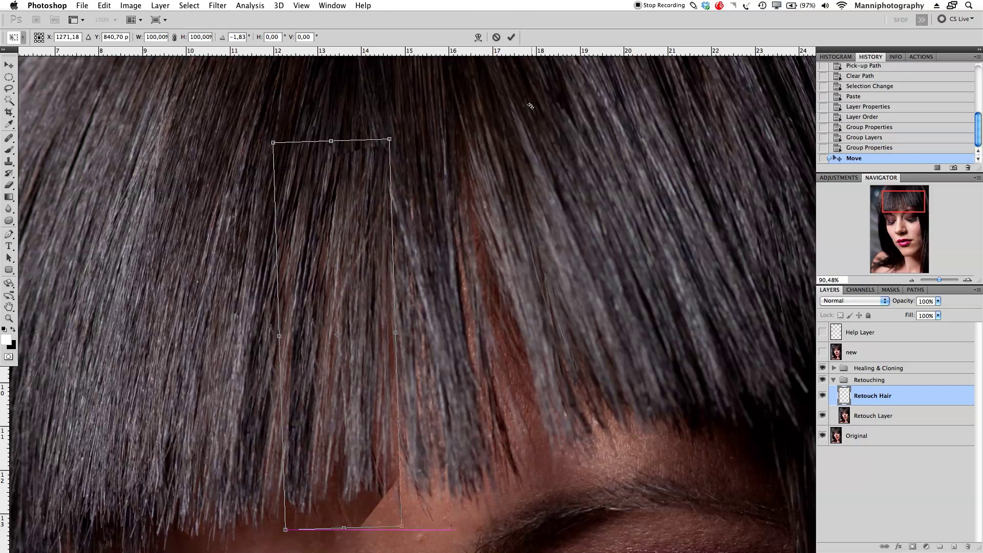
left_click(511, 37)
mouse_move(375, 310)
left_mouse_down()
mouse_move(286, 310)
mouse_move(373, 309)
left_mouse_up()
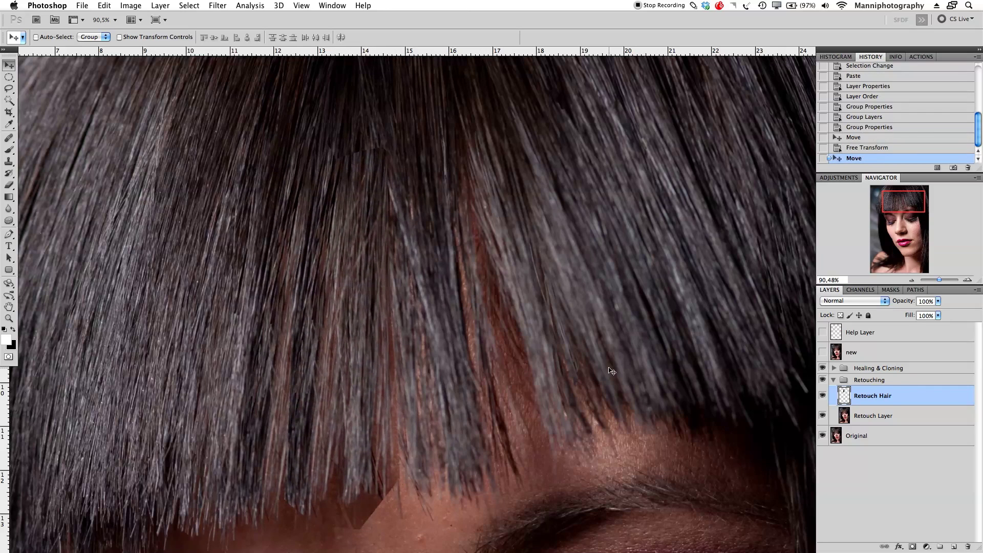
- Set up the Eraser with a 200 px brush at 50% opacity for blending the copied strand
left_click_drag(443, 385, 525, 299)
key("z")
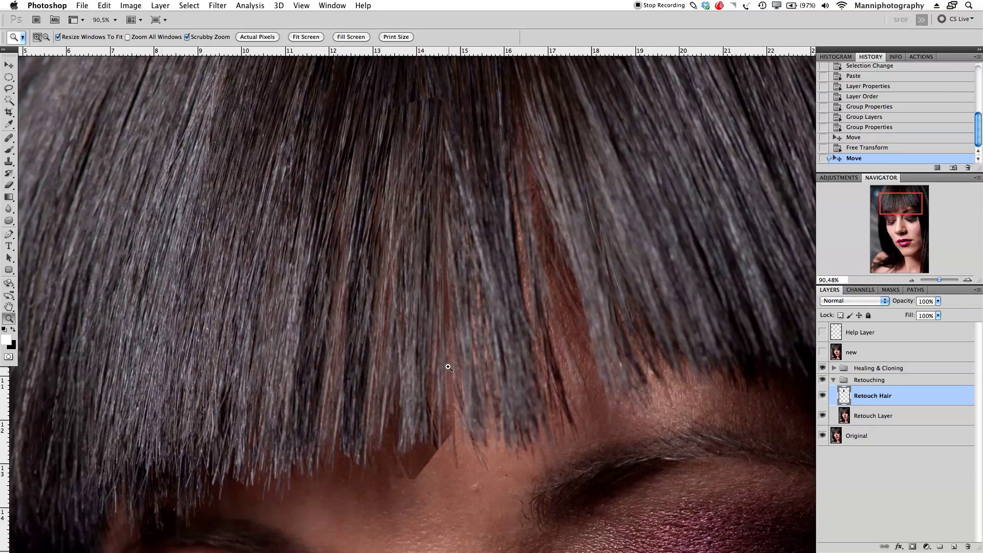
left_click_drag(447, 367, 873, 317)
left_click_drag(940, 281, 939, 282)
left_click_drag(599, 285, 567, 322)
left_click_drag(939, 280, 938, 280)
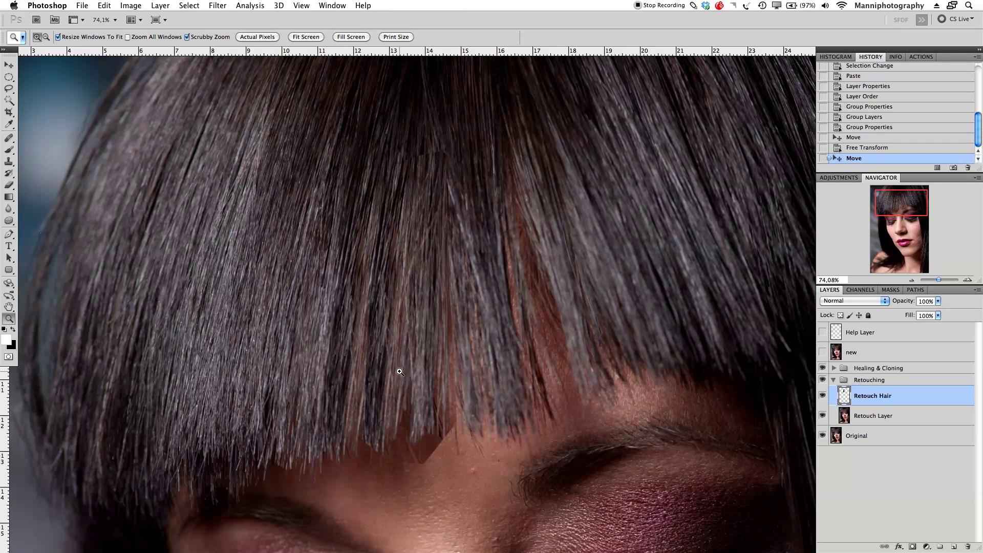
key("e")
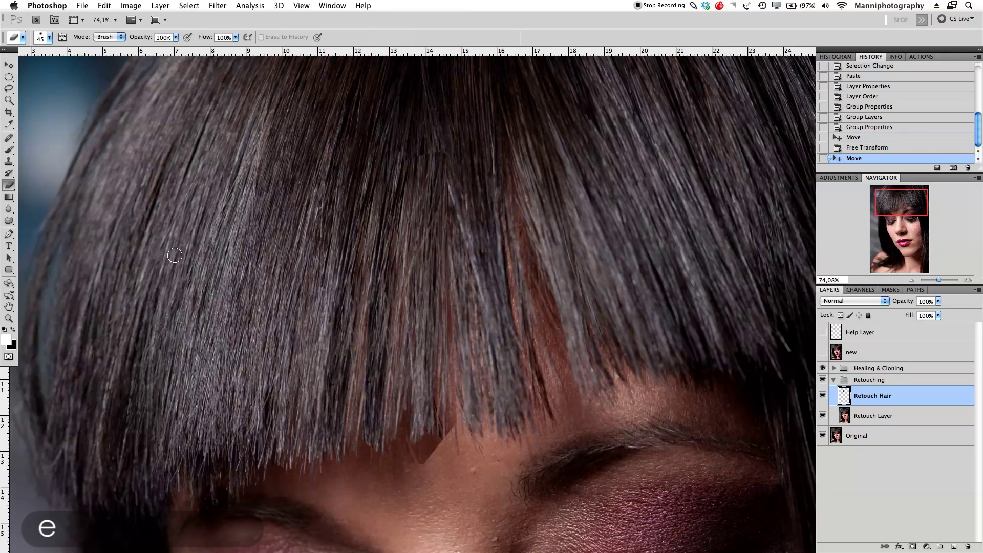
left_click(244, 269)
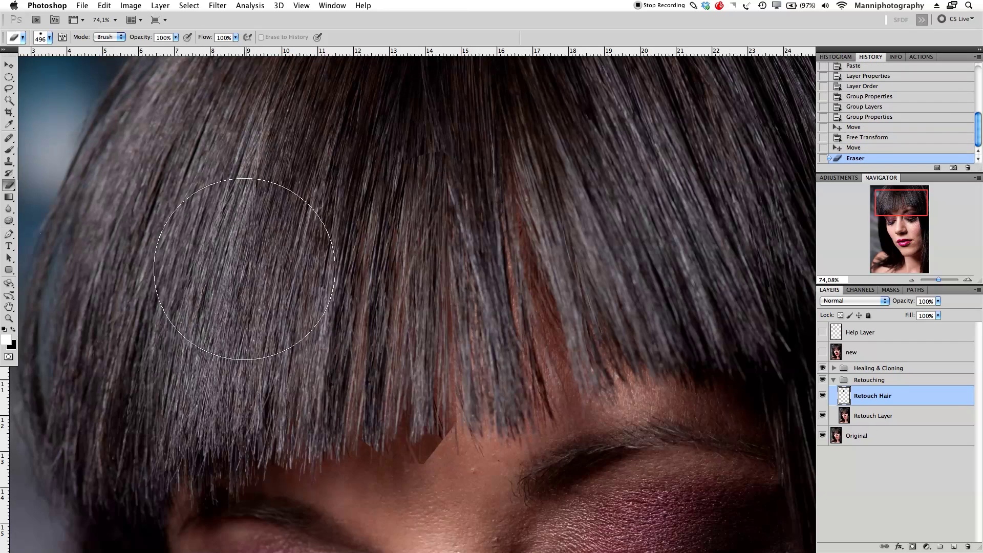
mouse_move(257, 268)
left_mouse_down()
mouse_move(273, 280)
mouse_move(223, 277)
left_mouse_up()
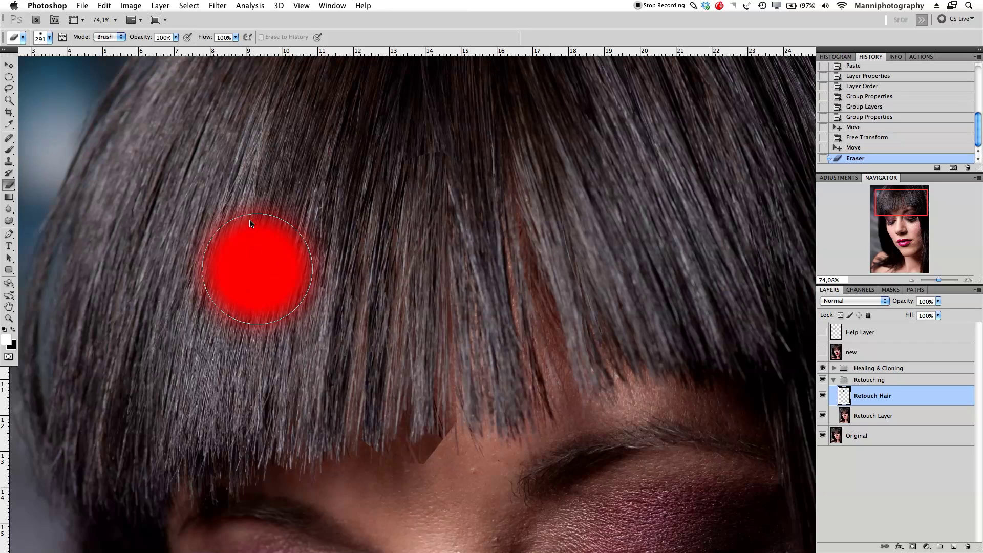
left_click_drag(249, 223, 241, 221)
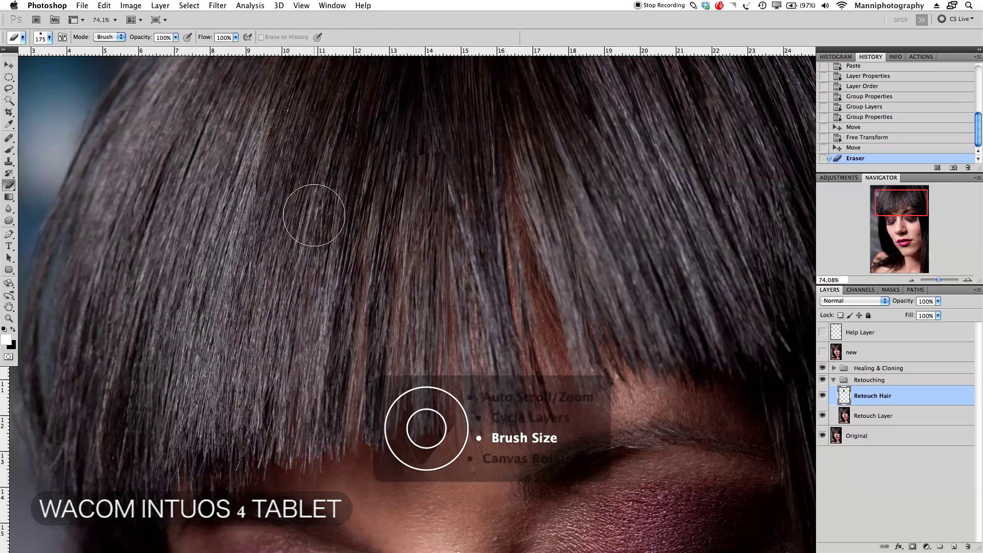
key("[")
key("[")
key("[")
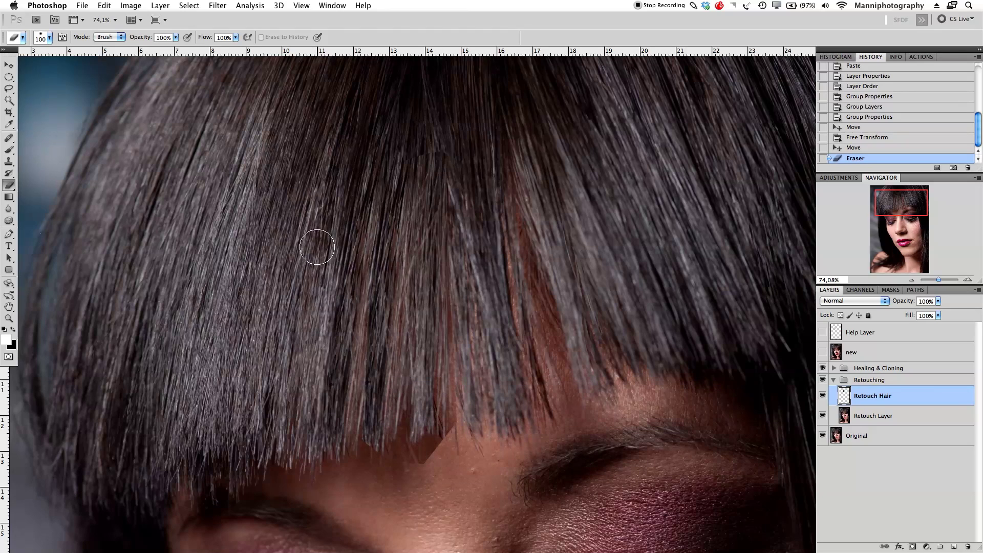
key("bracketright")
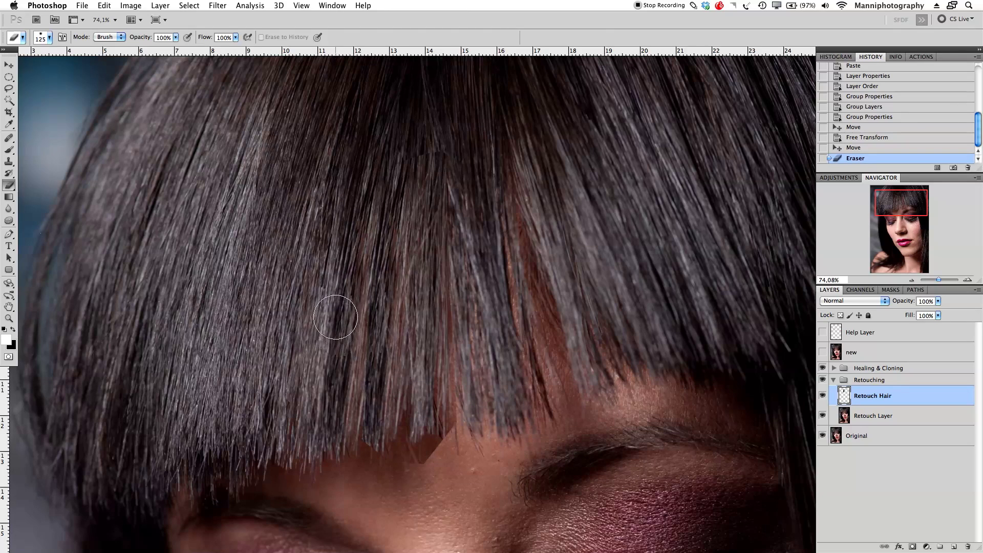
key("bracketright")
key("5")
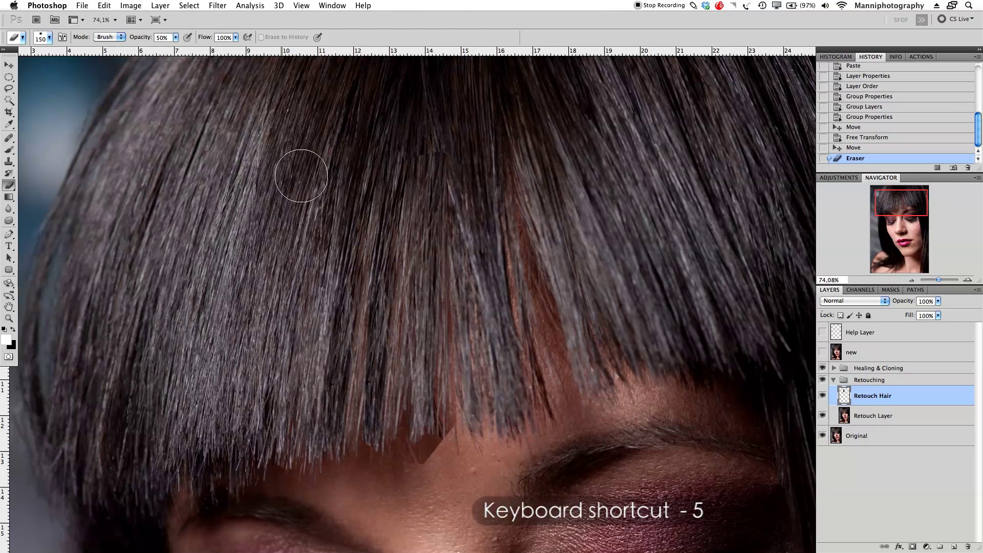
key("bracketright")
key("bracketright")
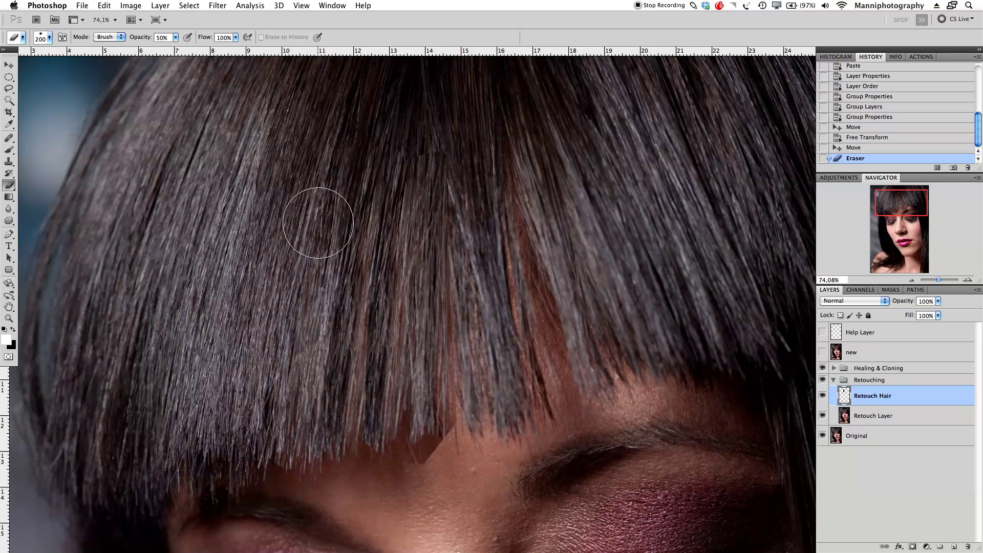
- Erase along the outer edge of the copied strand, from its top down to the hair tips, to blend it in
left_click_drag(350, 176, 339, 249)
left_click_drag(359, 155, 331, 314)
mouse_move(361, 161)
left_mouse_down()
mouse_move(335, 307)
mouse_move(341, 389)
left_mouse_up()
left_click_drag(337, 343, 346, 427)
left_click_drag(355, 325, 346, 447)
left_click_drag(354, 349, 347, 467)
left_click_drag(351, 372, 334, 522)
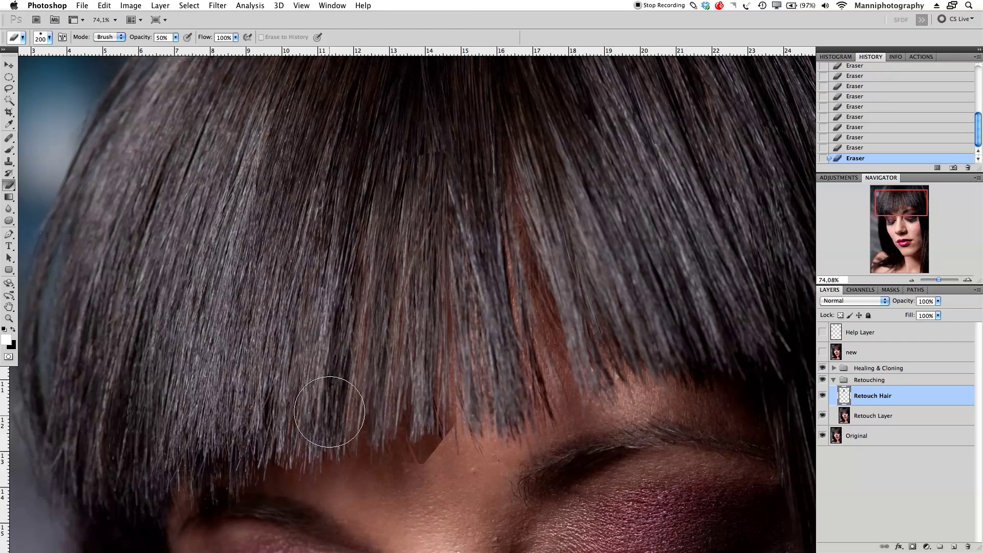
left_click_drag(366, 307, 363, 485)
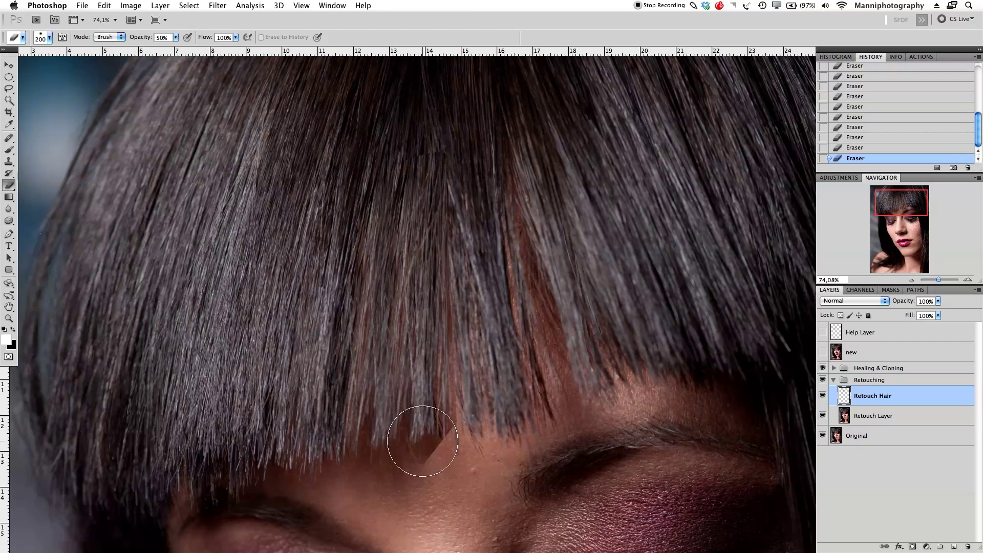
- Erase the leftover skin patch with the hard edge below the copied strand's tips on the forehead
left_click(432, 461)
left_click(431, 458)
mouse_move(440, 488)
left_mouse_down()
mouse_move(418, 457)
mouse_move(427, 507)
mouse_move(442, 466)
mouse_move(452, 523)
left_mouse_up()
left_click_drag(465, 420, 470, 479)
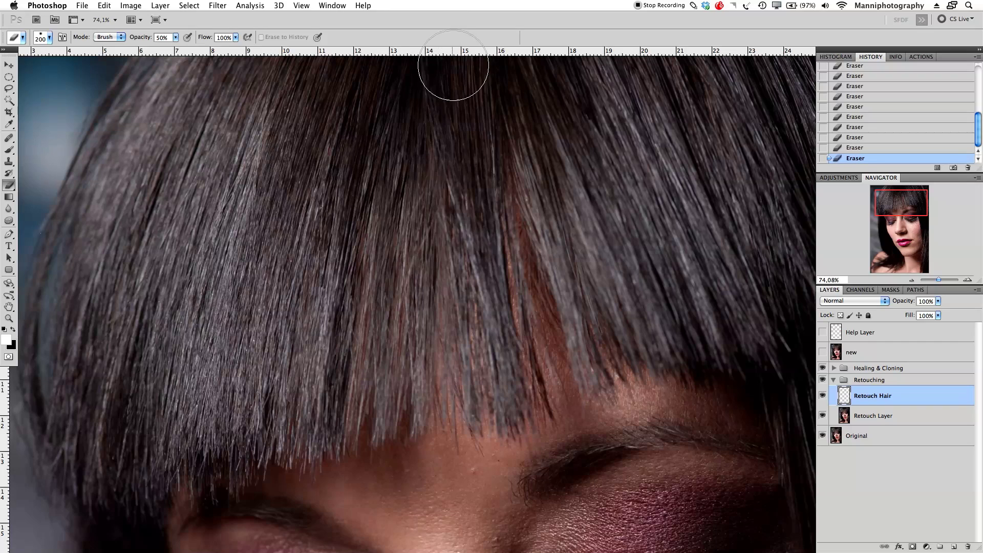
- Reduce the Eraser brush size to 100 px for finer blending of the strand
key("bracketleft")
key("bracketleft")
key("bracketleft")
key("bracketleft")
key("bracketleft")
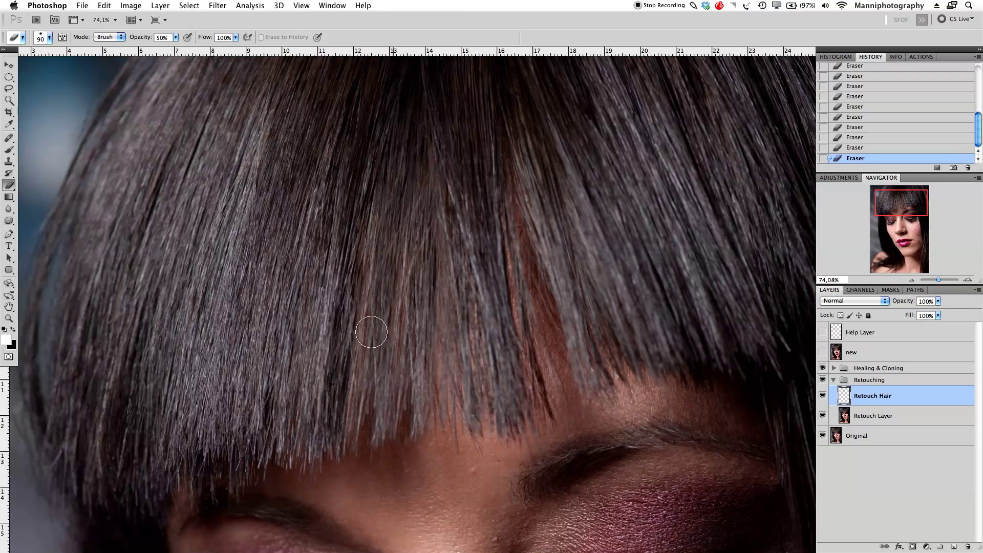
key("bracketright")
key("bracketright")
key("bracketright")
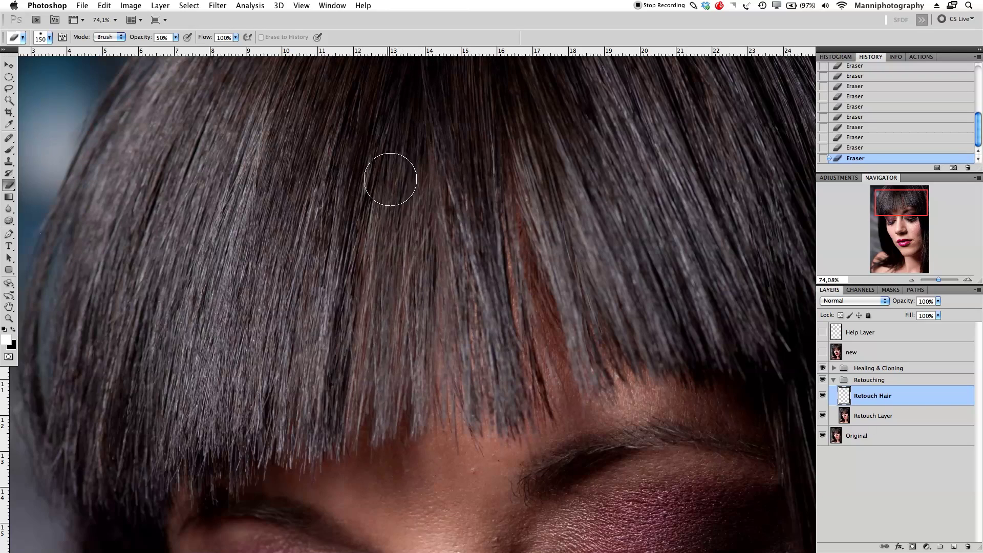
key("bracketleft")
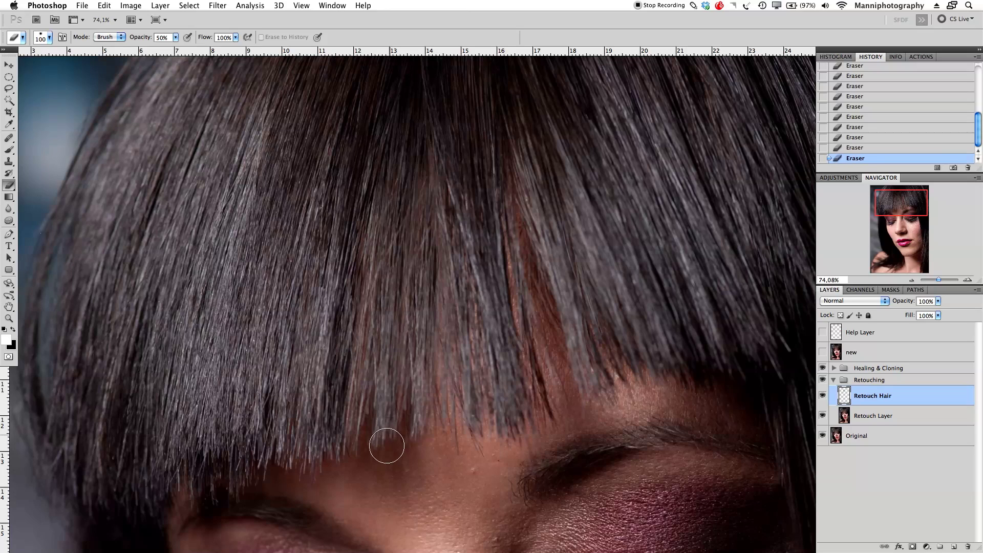
- Toggle the Retouch Hair layer's visibility repeatedly to compare the fringe before and after the fill
left_click(822, 397)
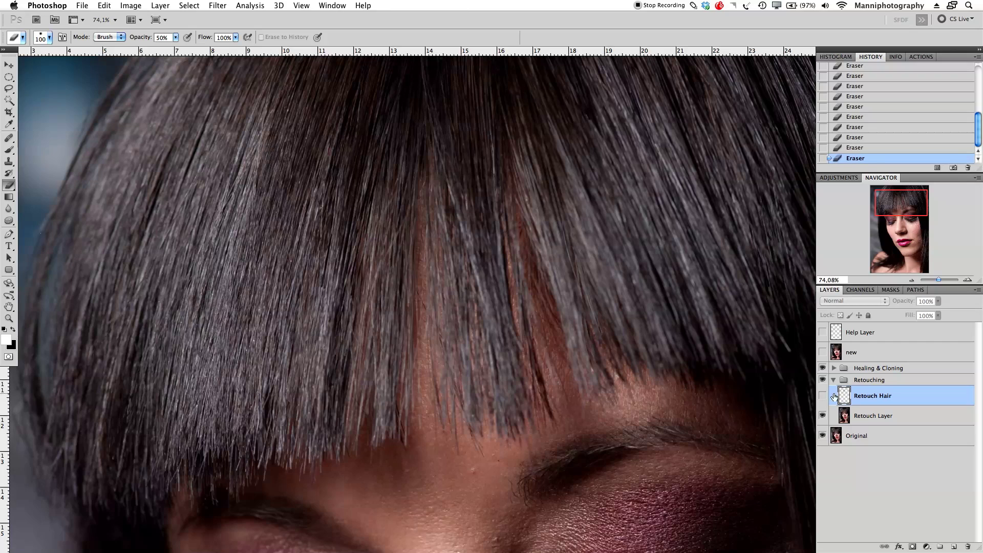
left_click(824, 397)
left_click(824, 397)
left_click(824, 397)
left_click(824, 397)
left_click(824, 398)
left_click(824, 397)
left_click(824, 397)
left_click(824, 398)
left_click(823, 399)
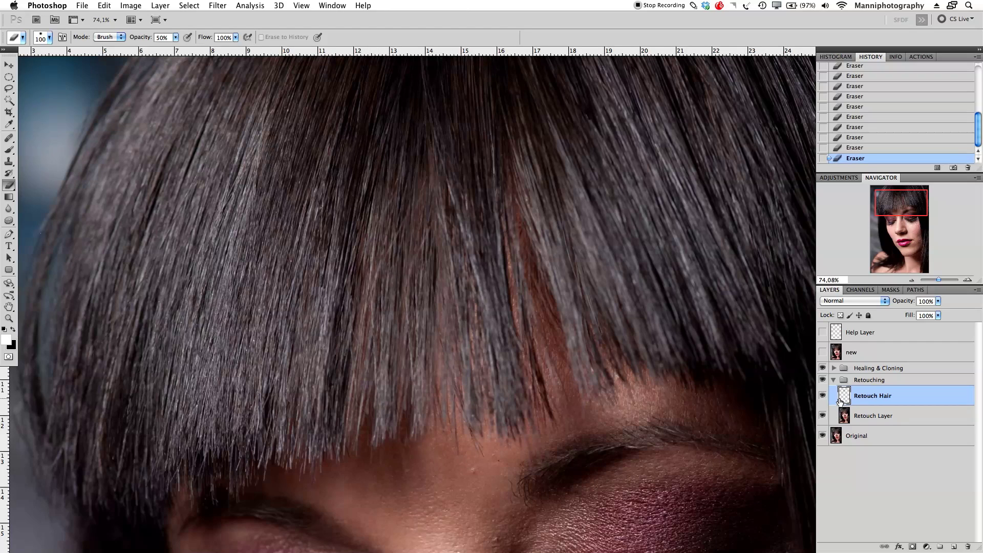
left_click(823, 396)
left_click(822, 397)
left_click(822, 397)
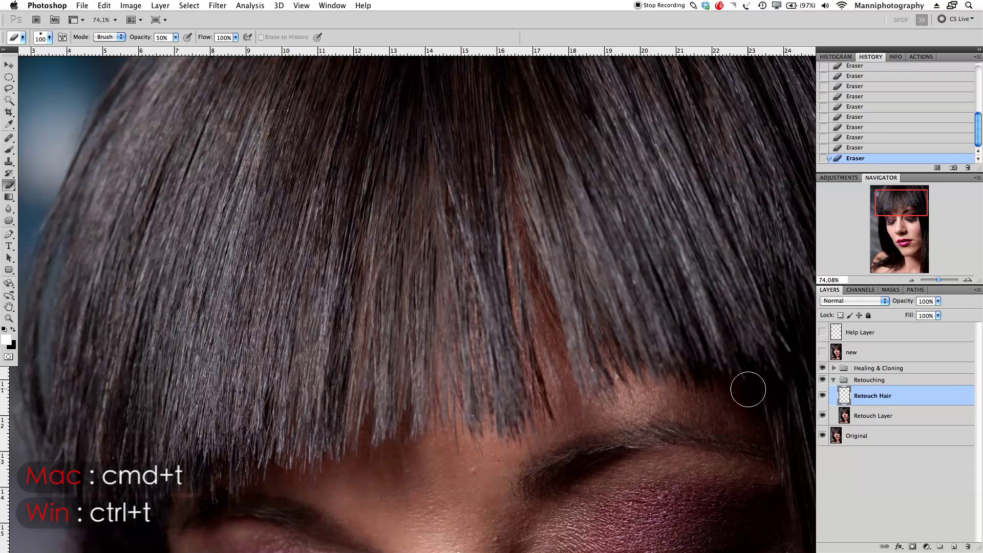
- Rotate the Retouch Hair strand to about -1.55° and reposition it slightly with Free Transform
key("super+t")
left_click_drag(507, 300, 507, 298)
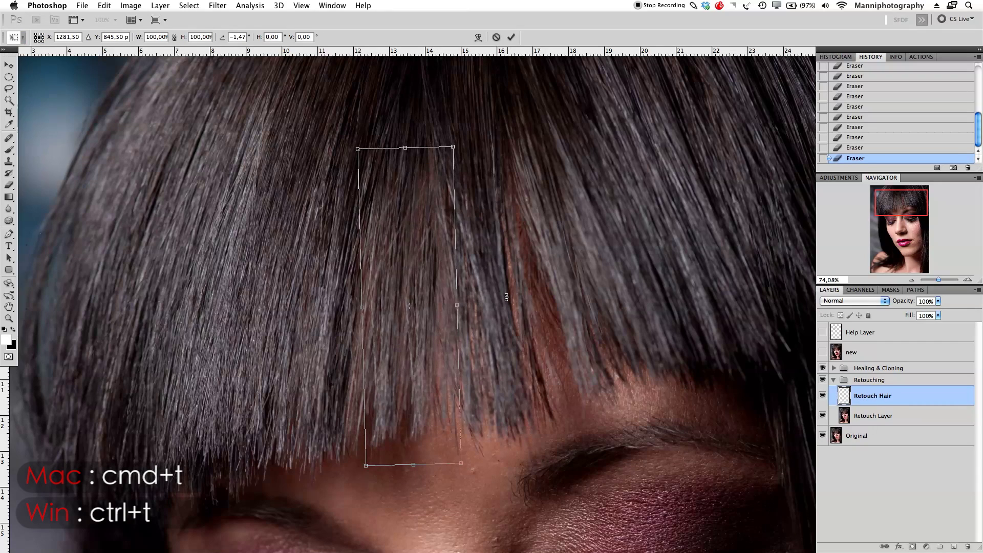
left_click_drag(446, 333, 482, 308)
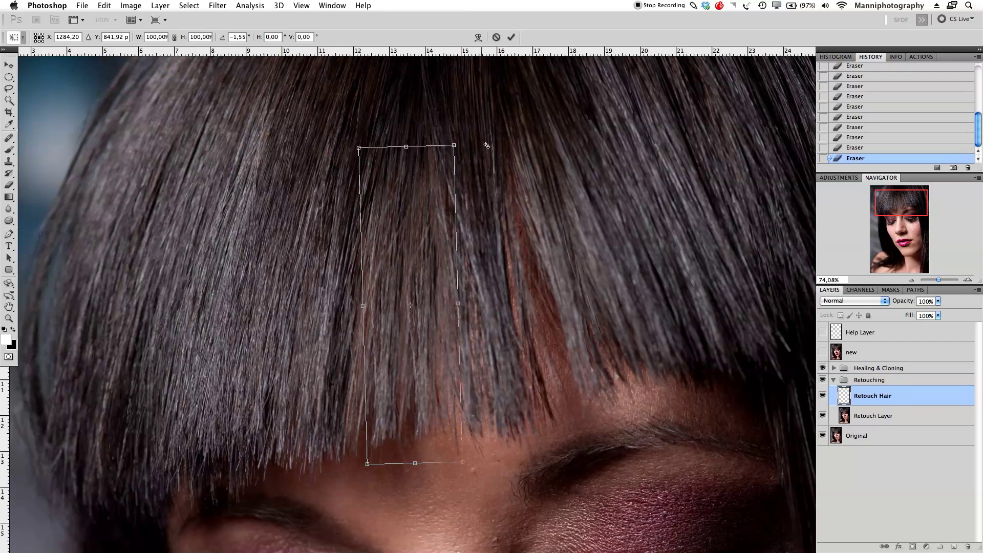
left_click(511, 37)
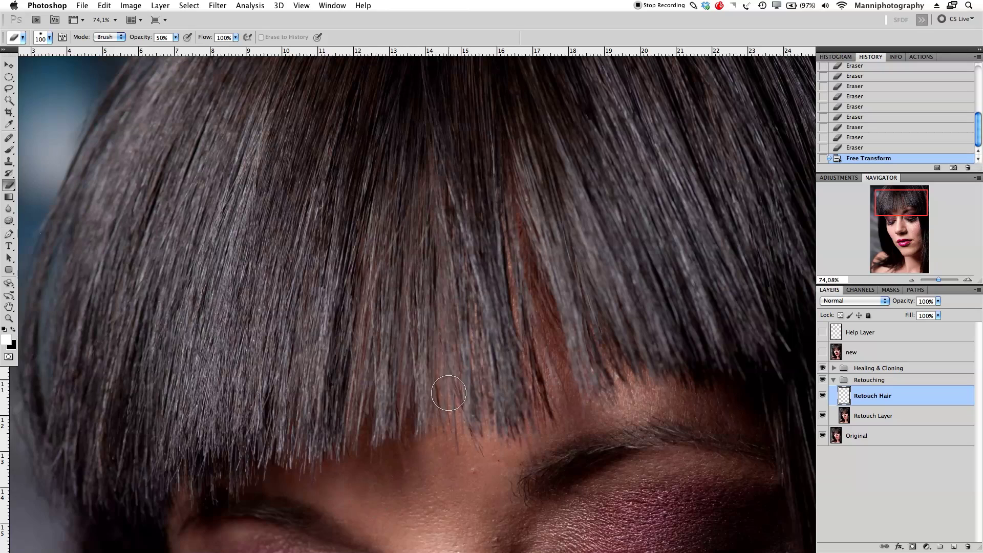
- Nudge the Retouch Hair strand five small increments to the left with the Move tool
key("v")
key("Left")
key("Left")
key("Left")
key("Left")
key("Left")
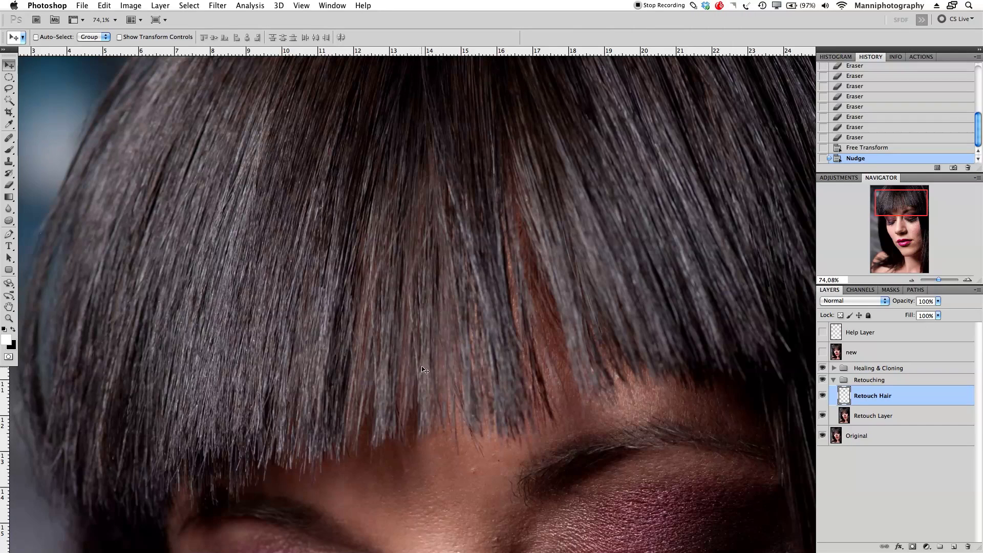
- Check the fringe in the whole portrait and up close, then collapse the Retouching group and expand Healing & Cloning
left_click_drag(941, 280, 935, 280)
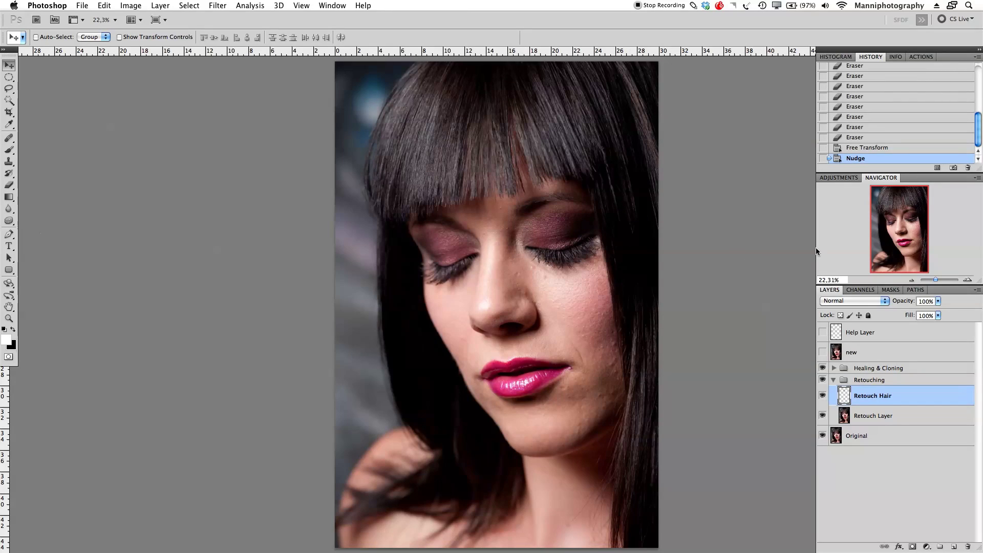
left_click_drag(935, 279, 939, 280)
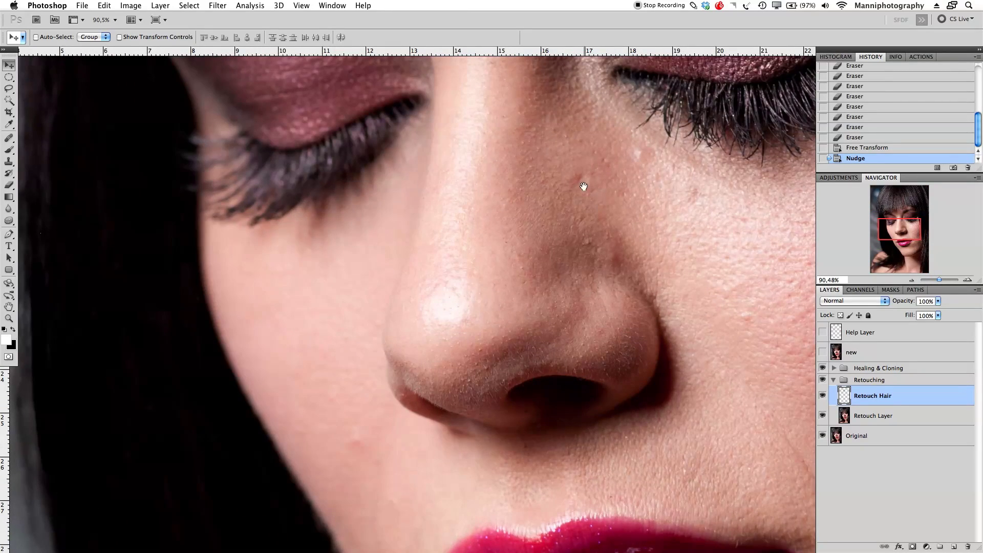
left_click_drag(584, 174, 590, 435)
left_click_drag(558, 250, 509, 345)
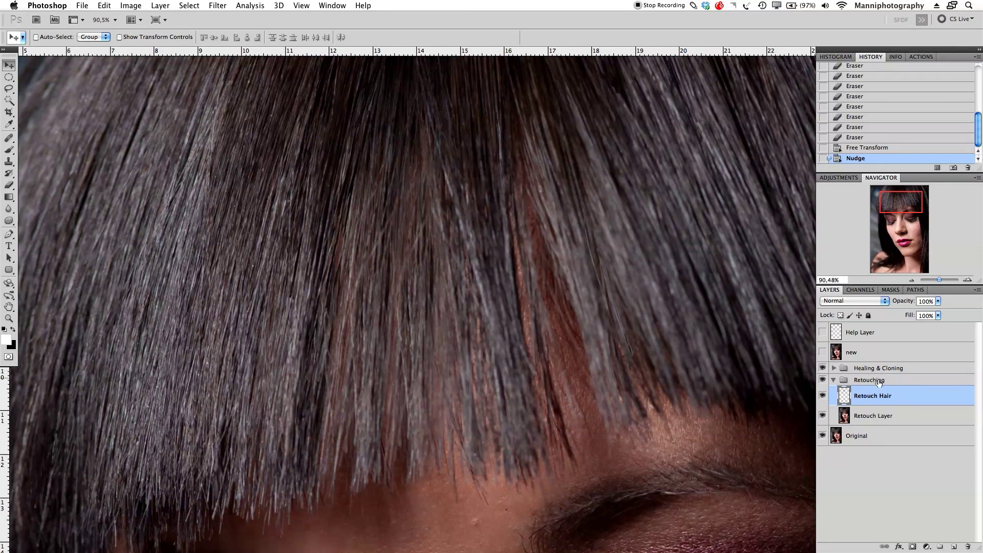
left_click(834, 380)
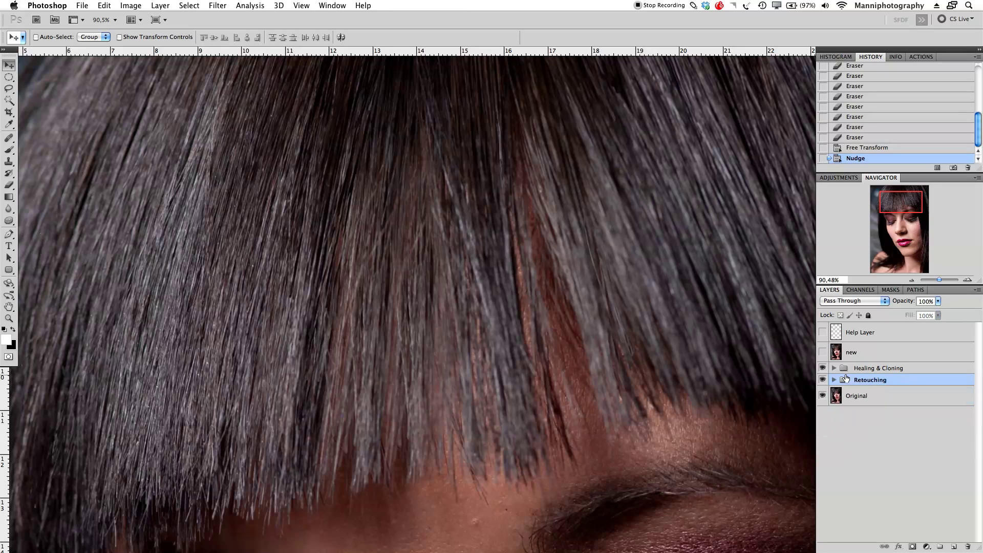
left_click(834, 368)
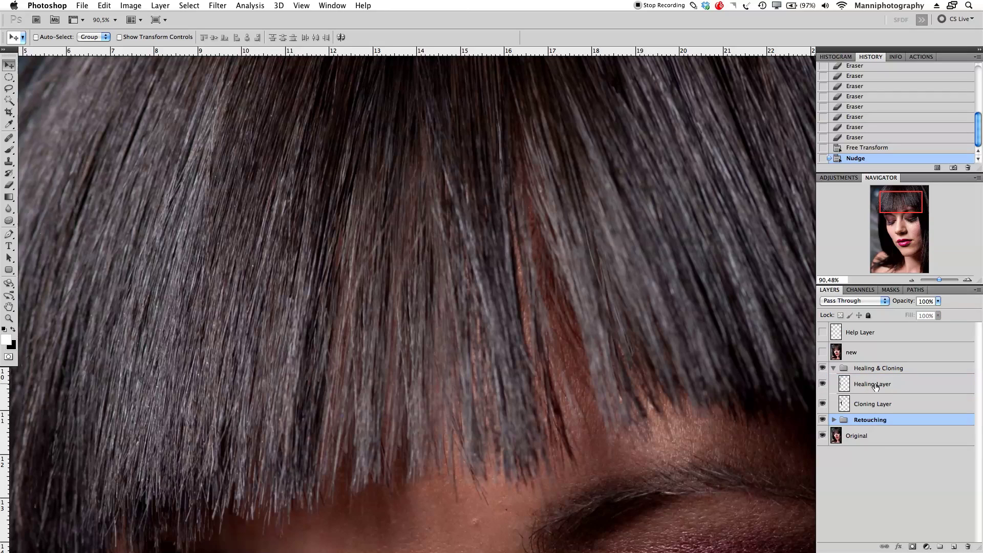
- Clone dark hair over the thin fringe area left of centre on the Cloning Layer, using Clone Stamp in Darken mode
left_click(856, 403)
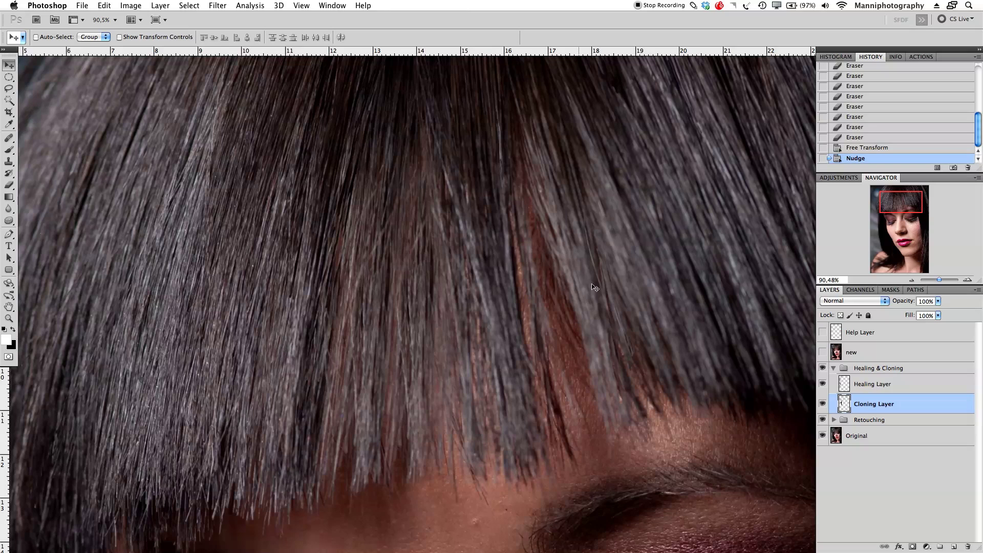
key("s")
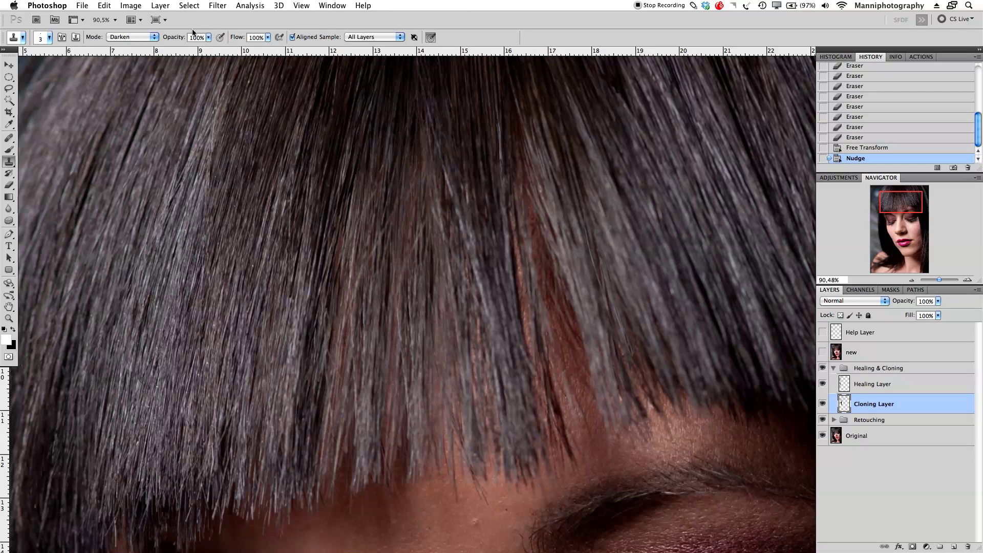
left_click(258, 266)
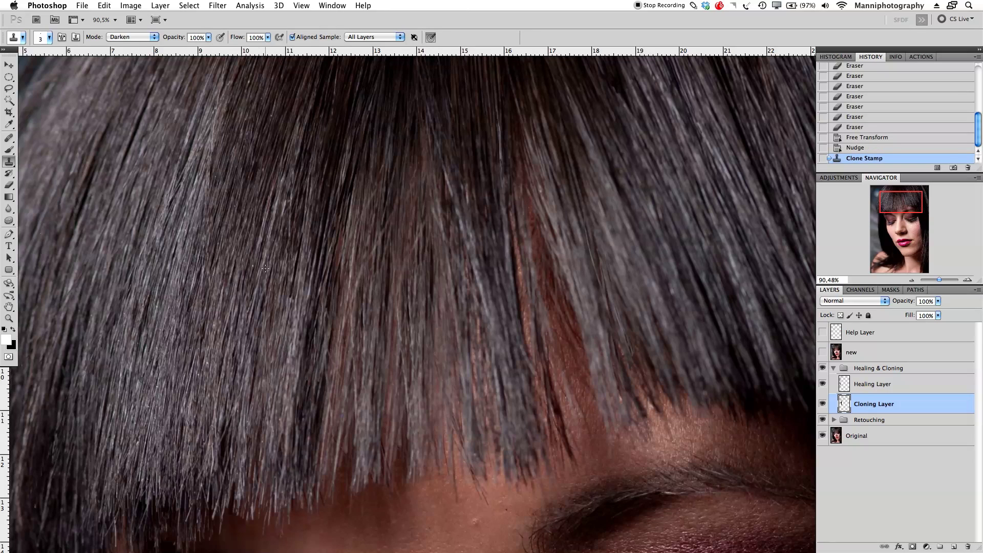
key("bracketleft")
key("bracketleft")
key("bracketleft")
key("bracketleft")
key("bracketleft")
left_click_drag(507, 188, 483, 229)
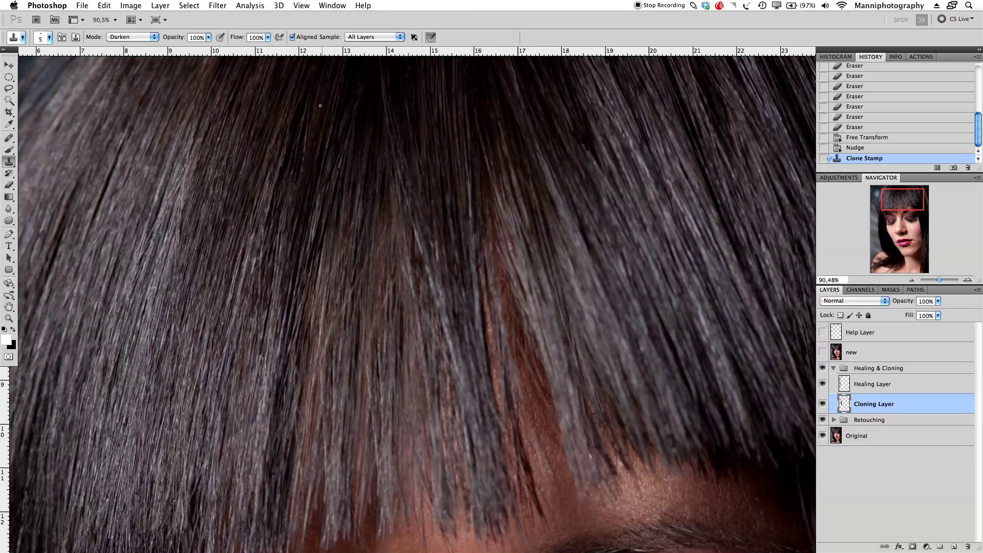
left_click_drag(382, 289, 380, 419)
mouse_move(383, 337)
left_mouse_down()
mouse_move(378, 410)
mouse_move(362, 403)
left_mouse_up()
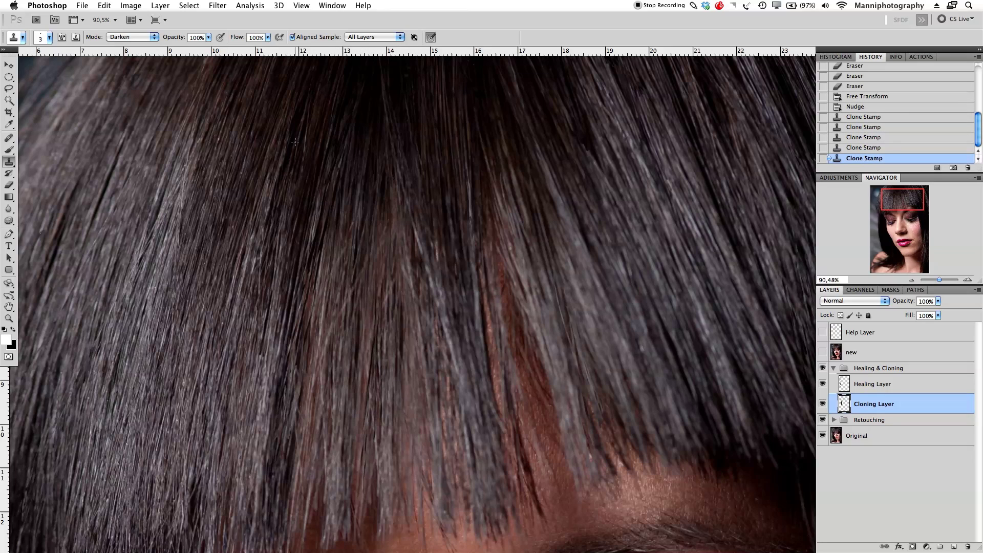
- Reduce the Clone Stamp brush to 2 px and clone fine dark strands up the middle of the fringe
key("bracketleft")
scroll(434, 274, "down", 3)
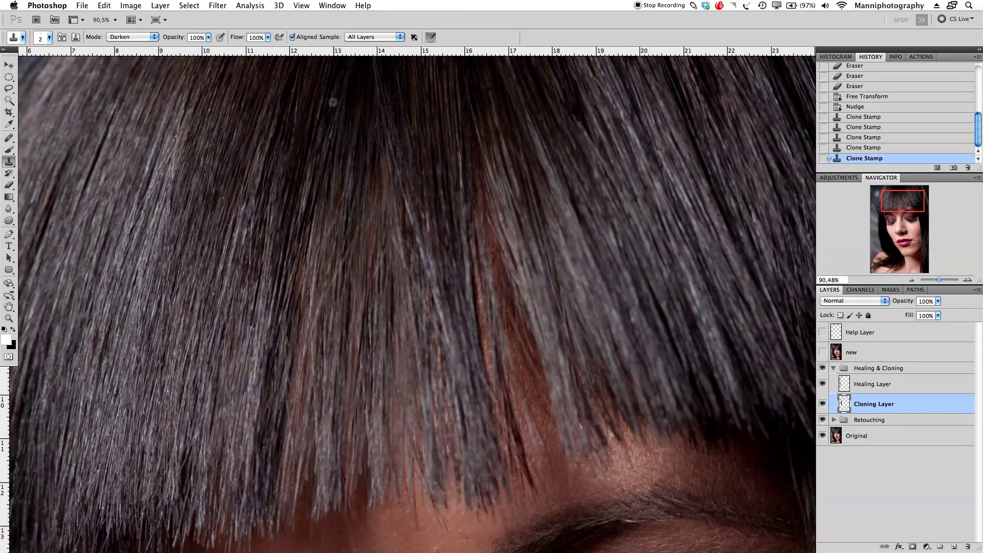
left_click_drag(373, 370, 396, 246)
mouse_move(396, 246)
left_mouse_down()
mouse_move(382, 297)
mouse_move(402, 200)
left_mouse_up()
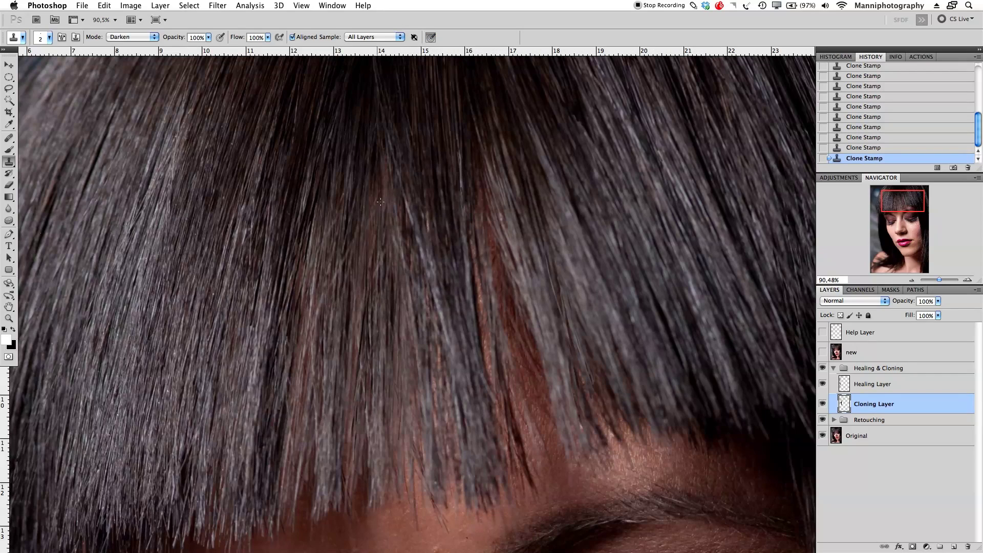
- Clone long thin strands downward over the reddish skin showing through the fringe left of centre
left_click_drag(386, 117, 386, 136)
left_click(366, 283)
left_click_drag(377, 187, 353, 339)
left_click_drag(392, 134, 361, 288)
left_click_drag(380, 231, 353, 353)
left_click_drag(365, 300, 354, 411)
left_click_drag(364, 229, 357, 323)
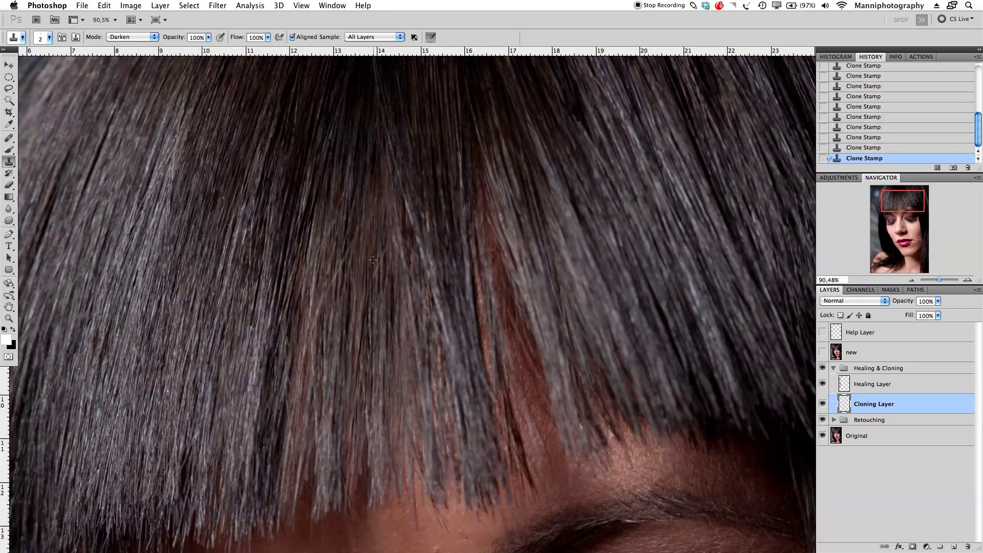
- Cover the remaining light spots in the mid and lower fringe with short 2 px Darken clone strokes
left_click_drag(392, 288, 392, 302)
left_click_drag(381, 403, 381, 389)
left_click_drag(359, 348, 354, 317)
mouse_move(345, 197)
left_mouse_down()
mouse_move(364, 266)
mouse_move(367, 194)
mouse_move(377, 365)
mouse_move(396, 299)
mouse_move(394, 345)
mouse_move(405, 312)
mouse_move(406, 440)
mouse_move(403, 198)
left_mouse_up()
mouse_move(396, 288)
left_mouse_down()
mouse_move(407, 344)
mouse_move(396, 283)
mouse_move(390, 401)
mouse_move(378, 214)
mouse_move(349, 391)
left_mouse_up()
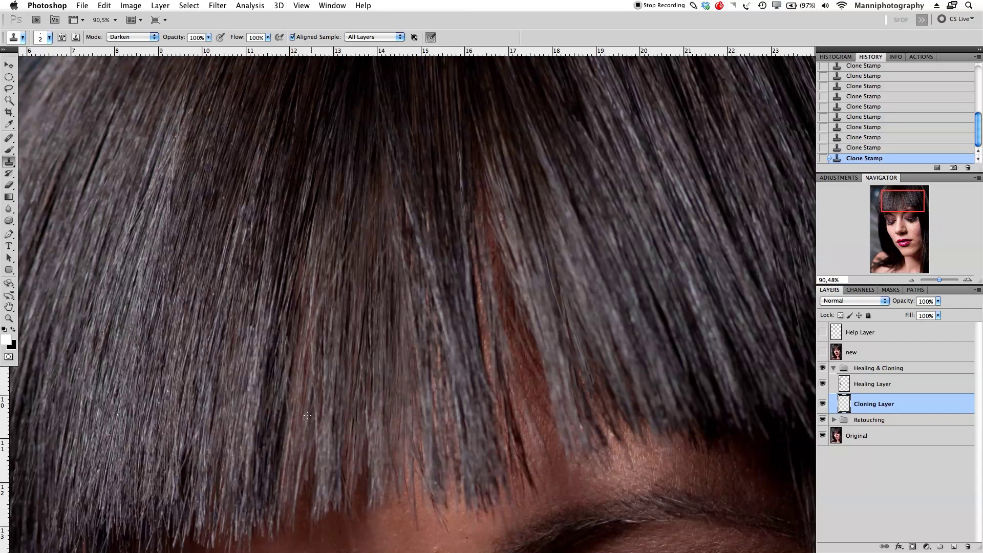
- Set the Clone Stamp mode to Normal and start cloning hair over the centre of the fringe
left_click_drag(938, 281, 935, 279)
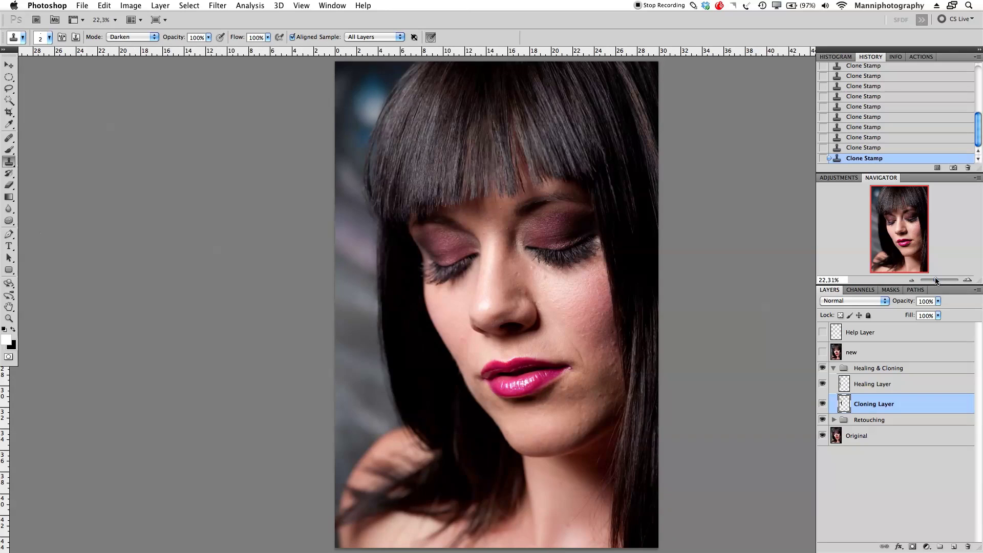
left_click_drag(731, 283, 680, 365)
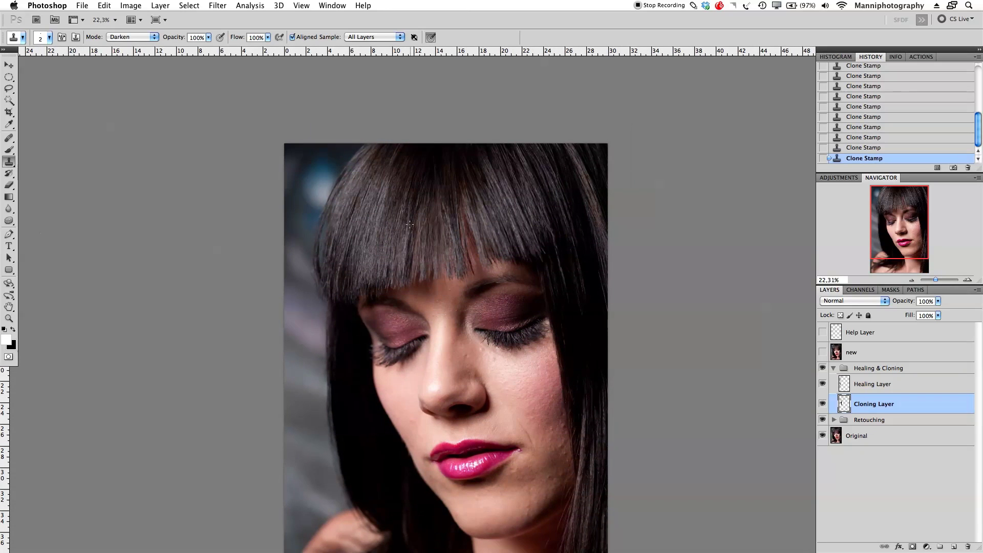
left_click_drag(409, 224, 415, 237)
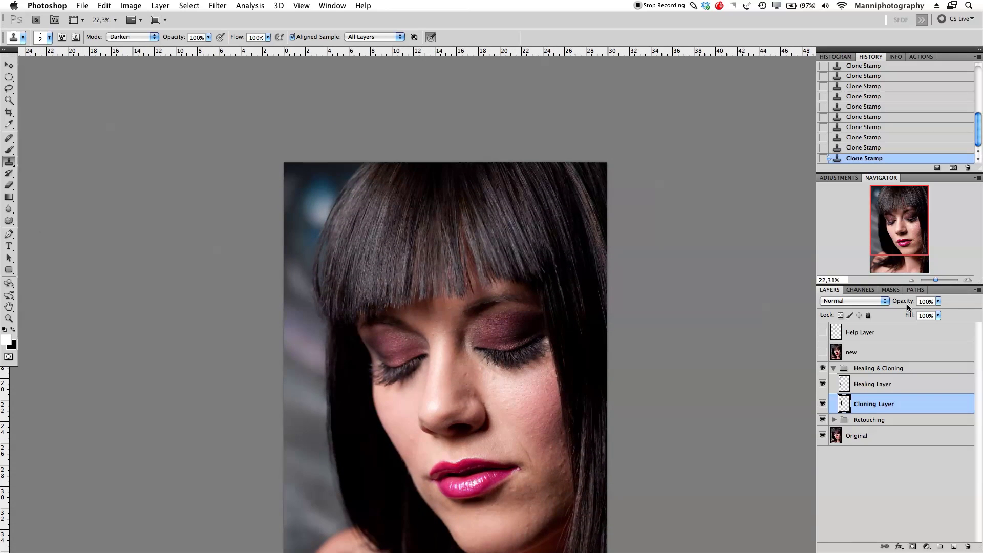
left_click_drag(936, 280, 940, 280)
left_click_drag(911, 214, 904, 209)
mouse_move(543, 215)
left_mouse_down()
mouse_move(648, 420)
mouse_move(641, 279)
mouse_move(620, 313)
left_mouse_up()
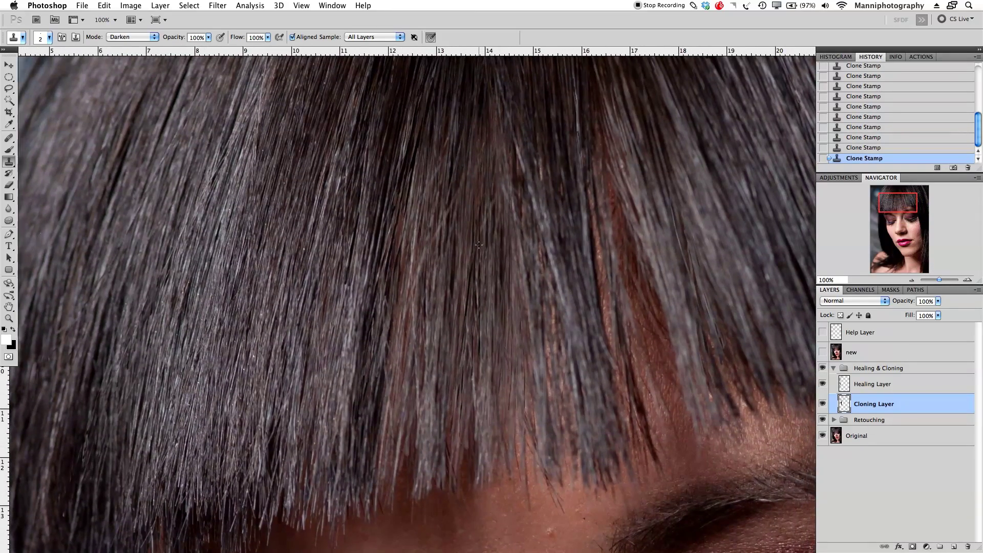
left_click(139, 34)
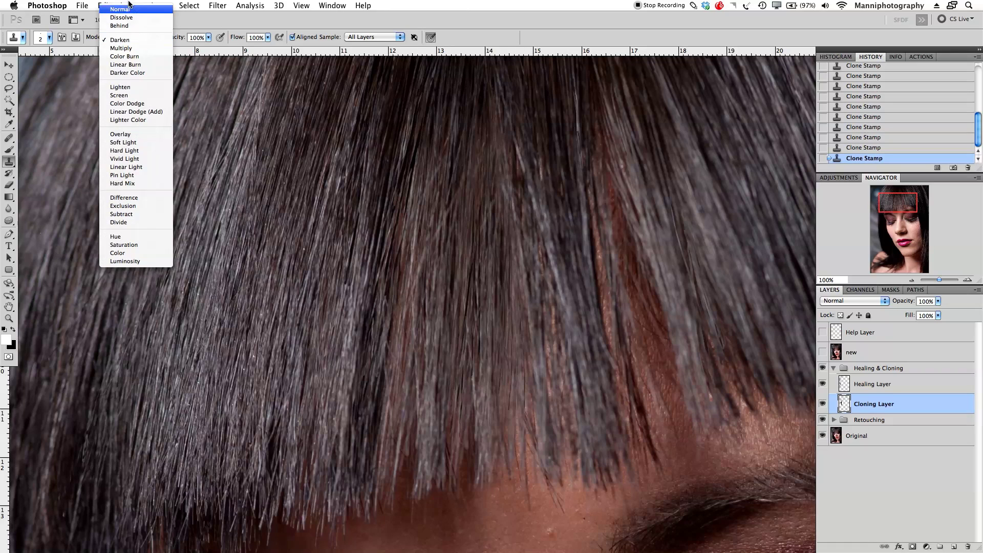
left_click(154, 10)
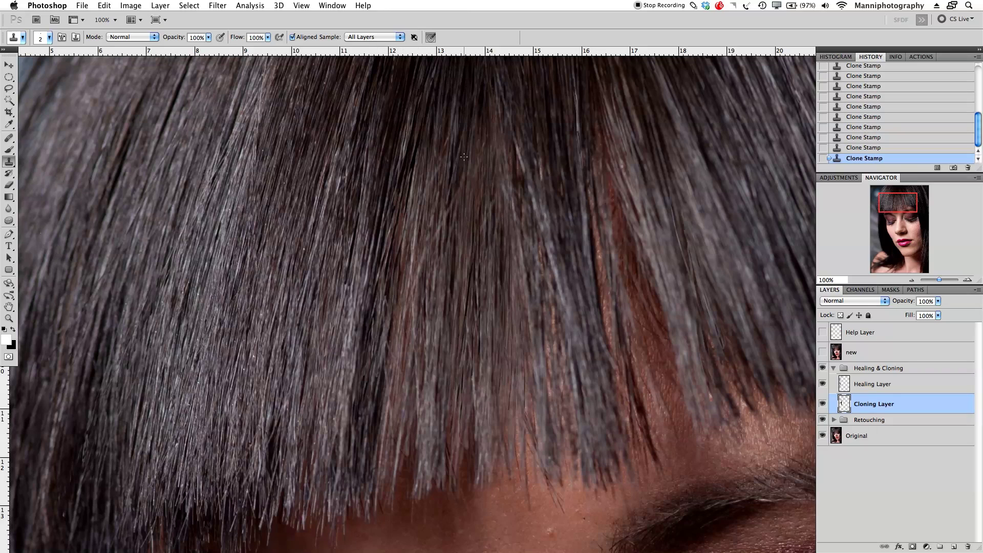
left_click_drag(479, 246, 470, 233)
left_click_drag(468, 199, 452, 201)
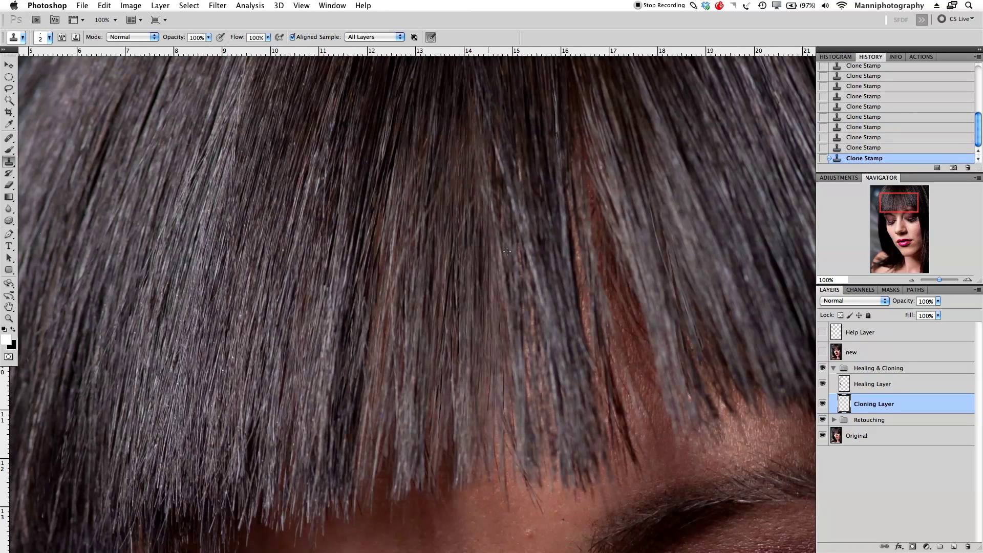
- Clone thin hair strands in Normal mode over the brownish gaps in the middle of the fringe
left_click_drag(433, 219, 432, 205)
left_click_drag(407, 302, 405, 279)
left_click_drag(428, 229, 425, 210)
left_click_drag(415, 283, 408, 204)
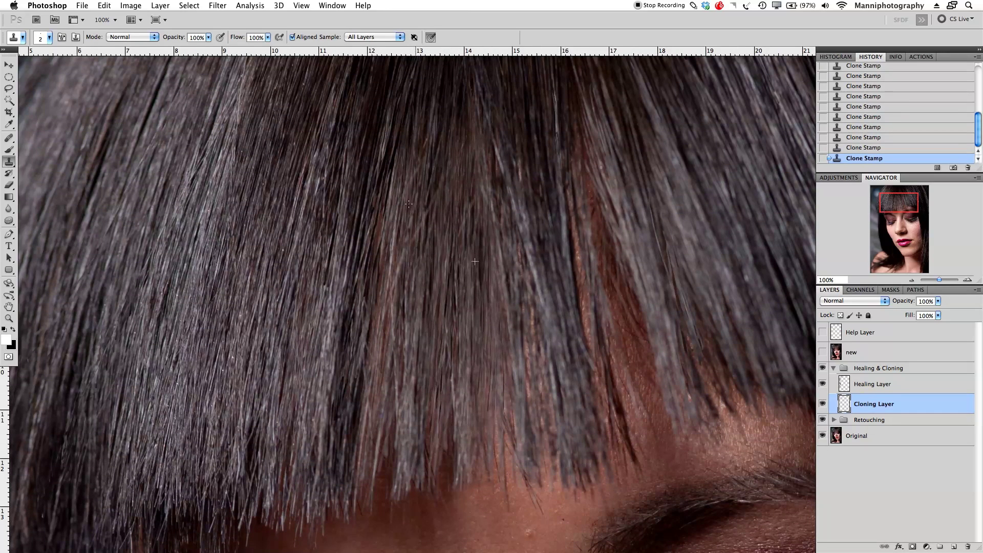
left_click_drag(385, 280, 398, 193)
left_click_drag(466, 82, 483, 215)
left_click(418, 277)
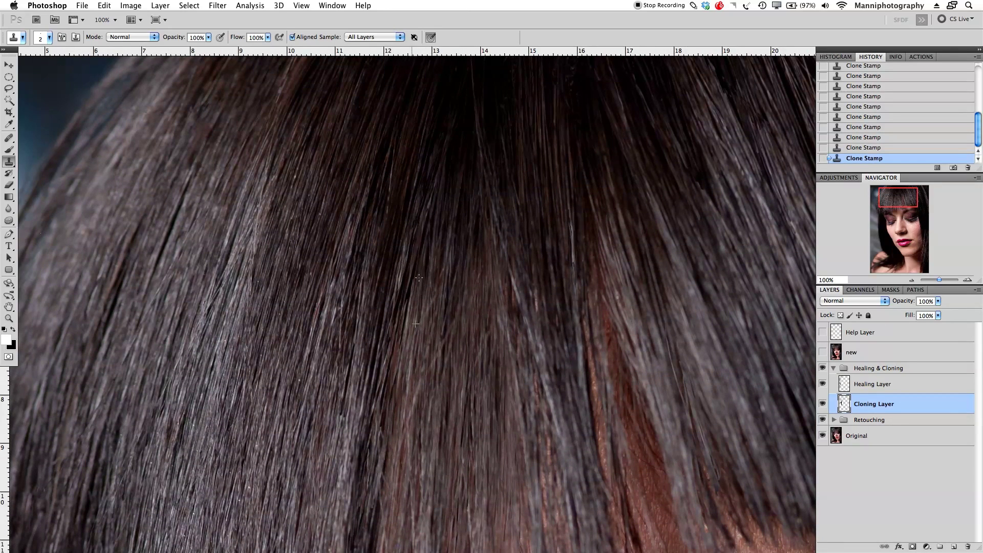
- Extend the cloned strands through the upper fringe left of centre and enlarge the brush to 5 px
left_click_drag(493, 311, 486, 287)
left_click_drag(413, 232, 384, 412)
left_click_drag(389, 353, 382, 398)
left_click_drag(399, 458, 415, 321)
left_click(415, 373)
left_click_drag(561, 321, 522, 371)
left_click(489, 300)
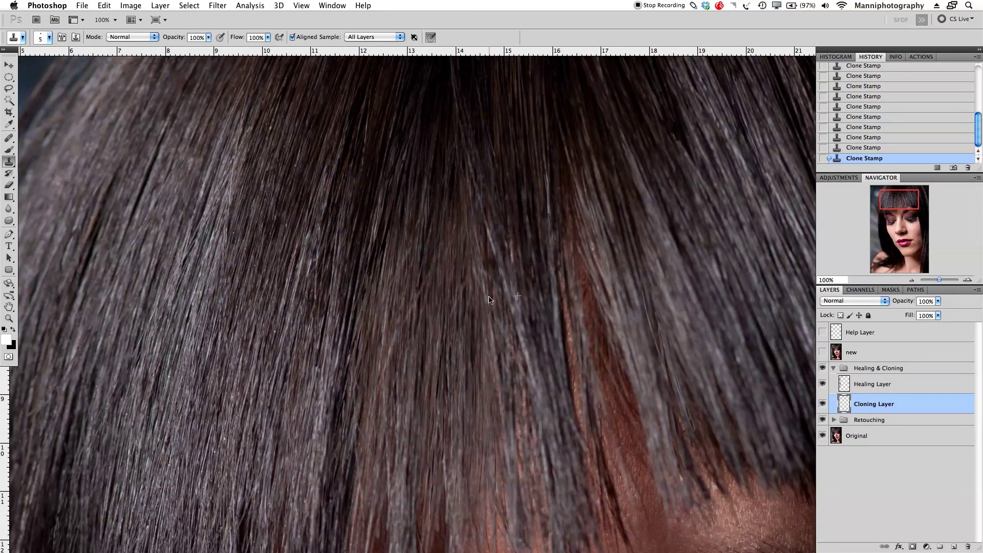
- Sample fresh hair sources and clone with the 5 px brush over the upper centre of the fringe
left_click(498, 218, "alt")
left_click_drag(501, 253, 494, 276)
left_click_drag(498, 318, 461, 288)
left_click(392, 169, "alt")
left_click_drag(412, 190, 410, 220)
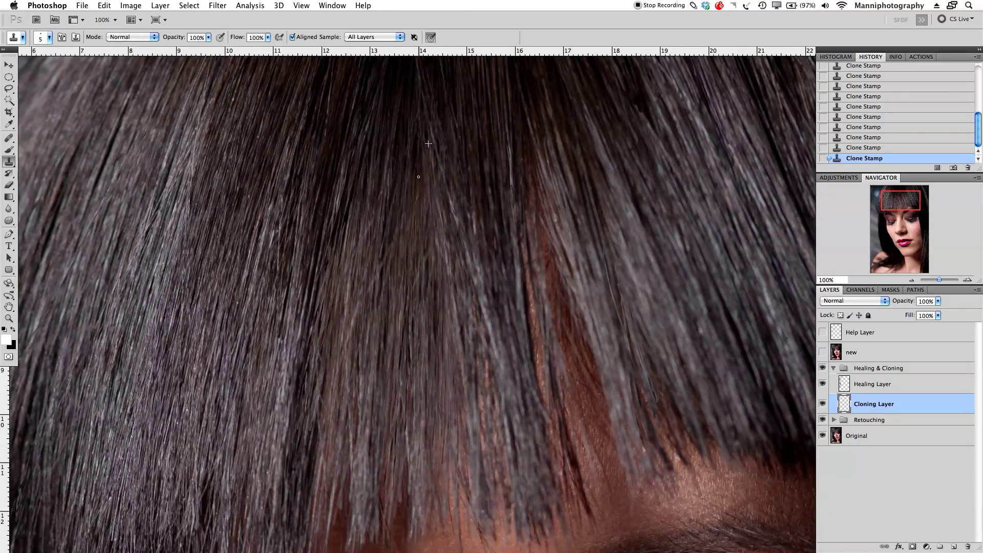
key("z")
mouse_move(446, 256)
left_mouse_down()
mouse_move(399, 252)
mouse_move(375, 271)
mouse_move(451, 306)
mouse_move(442, 276)
left_mouse_up()
left_click_drag(467, 306, 457, 191)
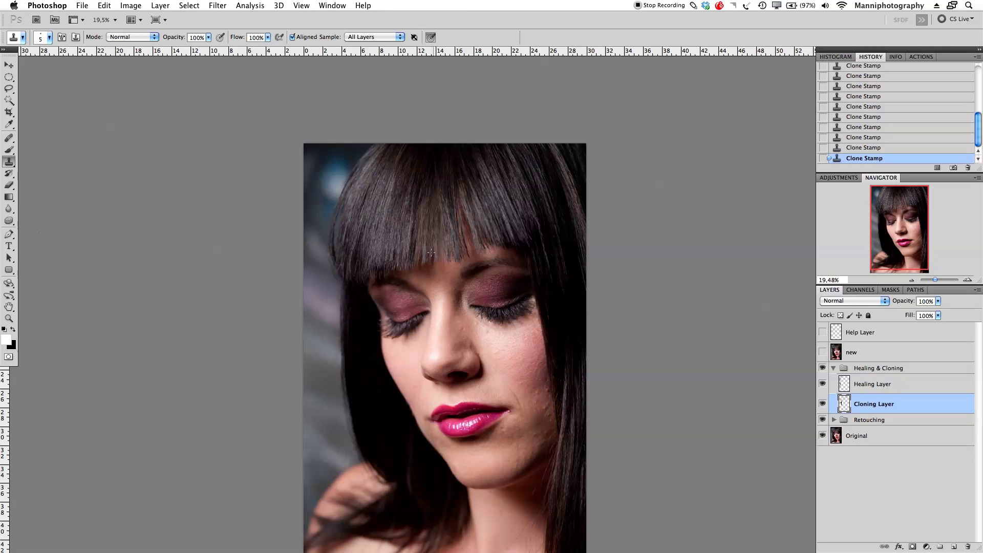
- Clone hair tips over the gap at the fringe's lower edge above the forehead, using a 7 px Normal-mode brush
left_click_drag(935, 280, 939, 280)
left_click_drag(387, 195, 568, 414)
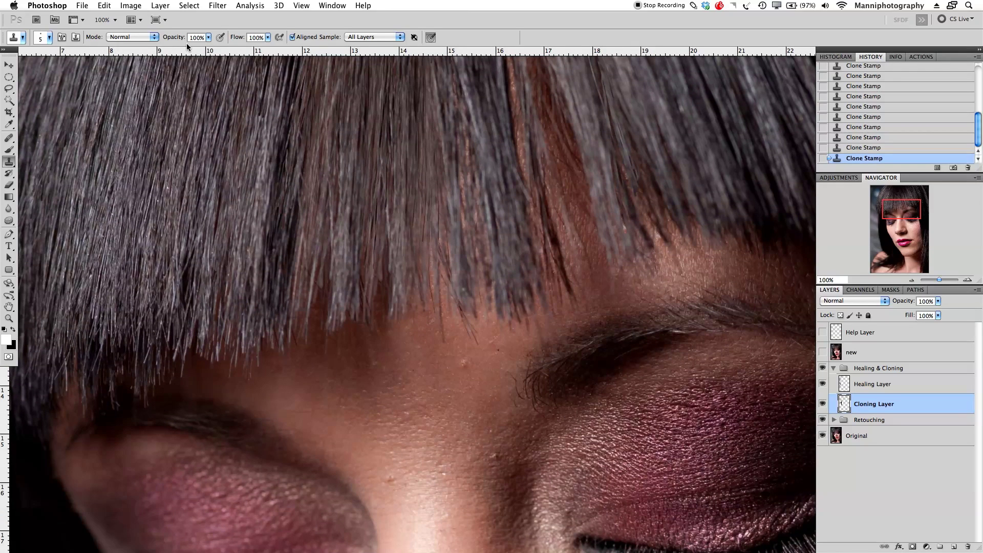
left_click(140, 38)
left_click(128, 37)
left_click_drag(384, 242, 391, 284)
left_click_drag(377, 293, 384, 312)
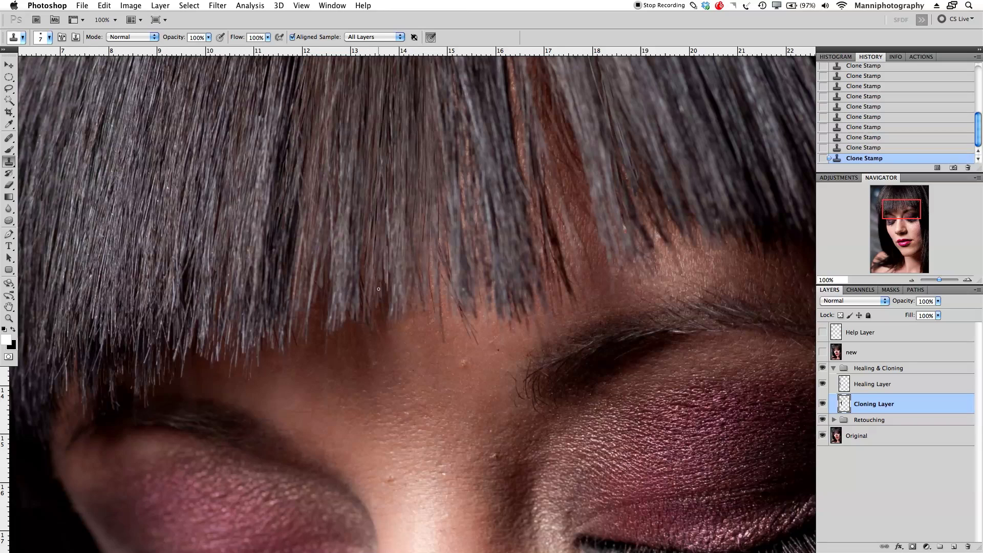
left_click_drag(389, 271, 390, 283)
- Step back through the last two clone strokes and restore them to compare the fringe's lower edge
key("super+z")
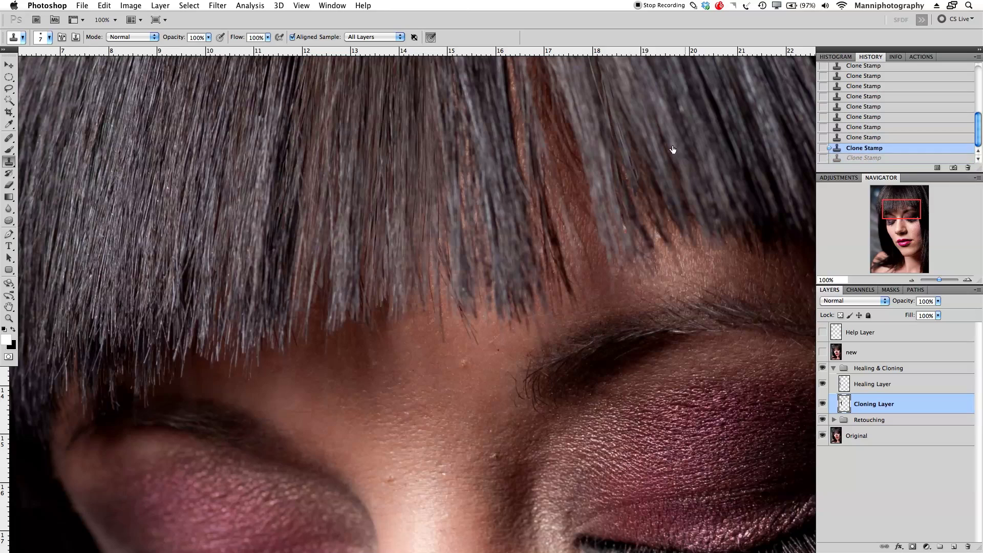
left_click(869, 138)
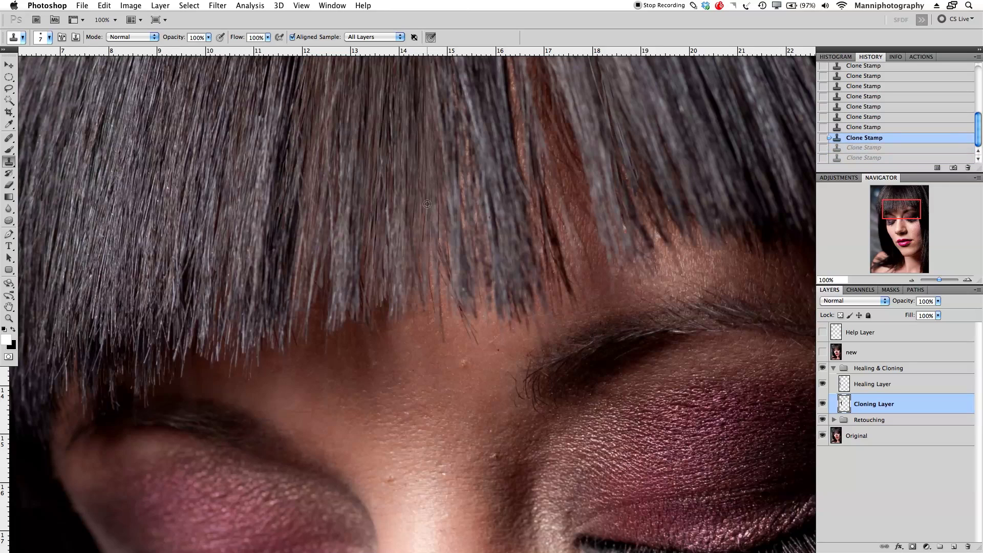
key("shift+super+z")
key("shift+super+z")
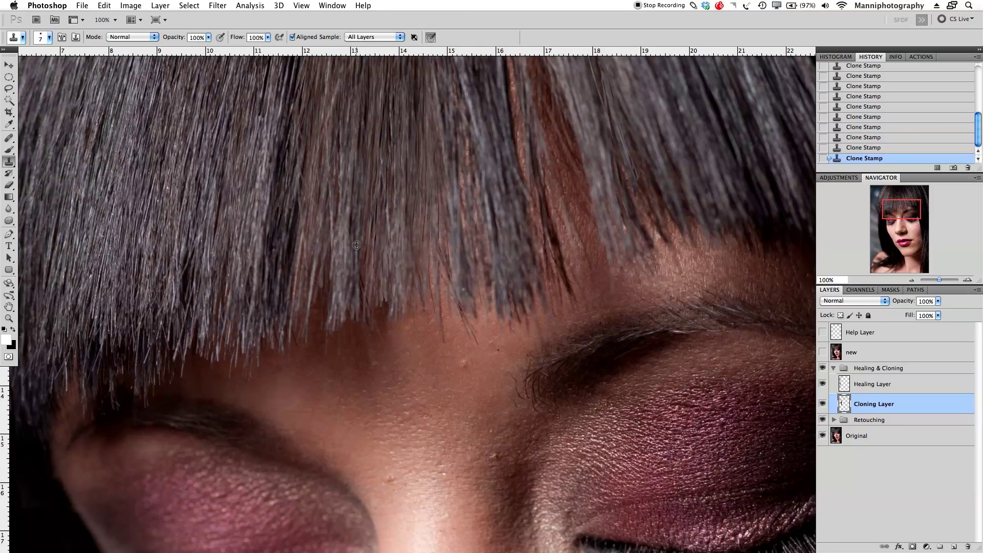
- Refine the hair tips along the fringe's lower edge with Clone Stamp strokes, reducing the brush to 4 px
left_click(362, 261)
mouse_move(370, 287)
left_mouse_down()
mouse_move(368, 311)
mouse_move(375, 244)
left_mouse_up()
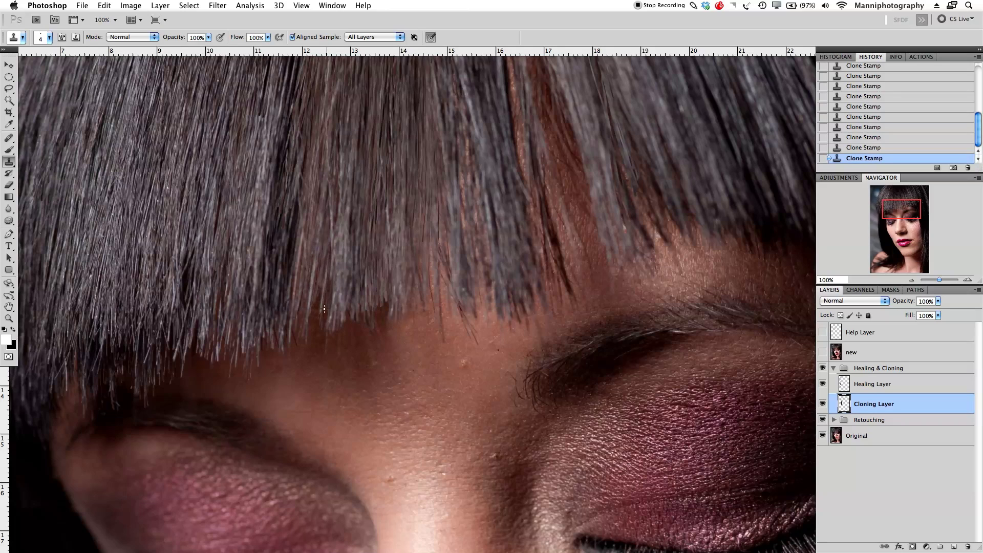
left_click_drag(324, 316, 299, 294)
left_click_drag(412, 281, 459, 263)
left_click_drag(443, 228, 462, 265)
- Make the layer named "new" above the Healing & Cloning group visible and select it for work on the fringe
left_click_drag(938, 280, 936, 281)
left_click_drag(563, 164, 552, 235)
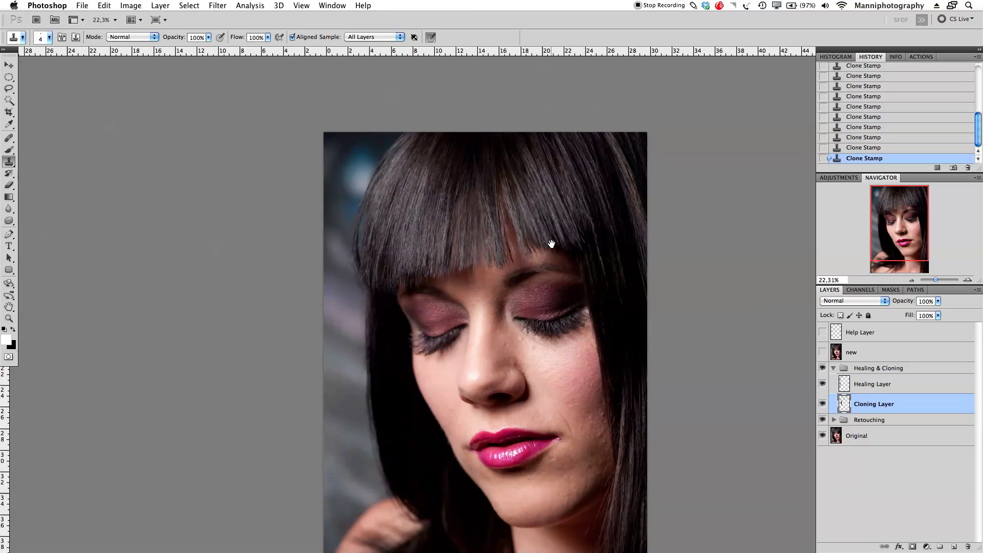
left_click_drag(936, 281, 932, 283)
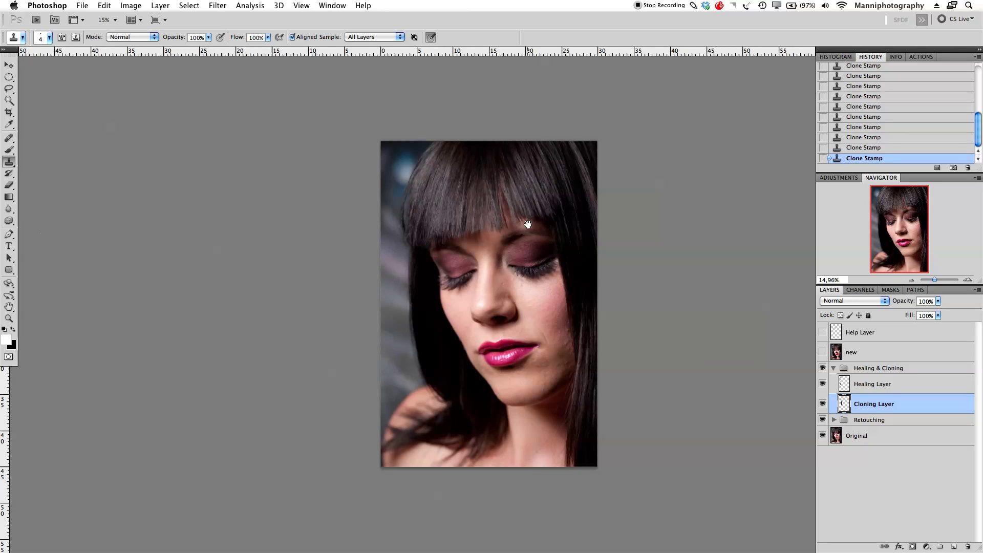
left_click_drag(535, 226, 514, 229)
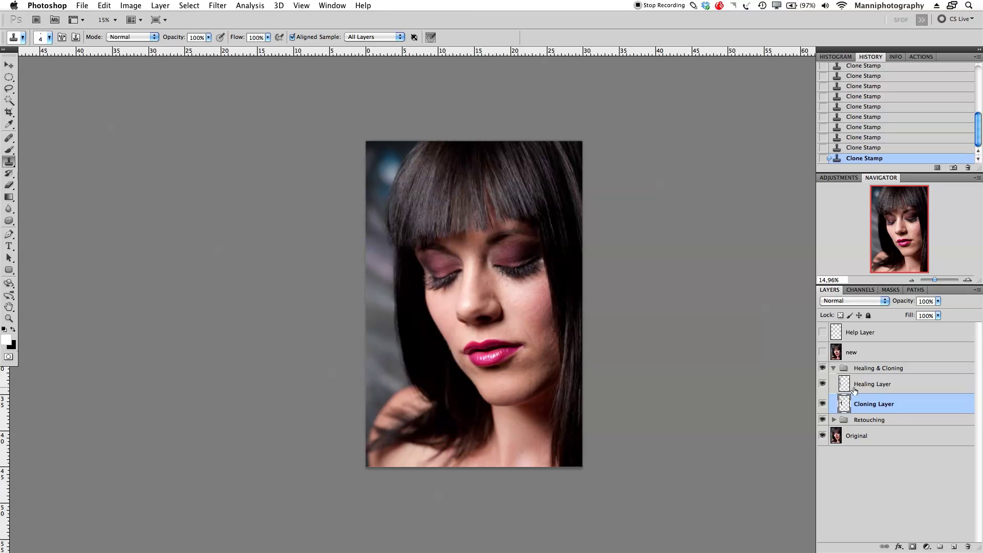
left_click(860, 353)
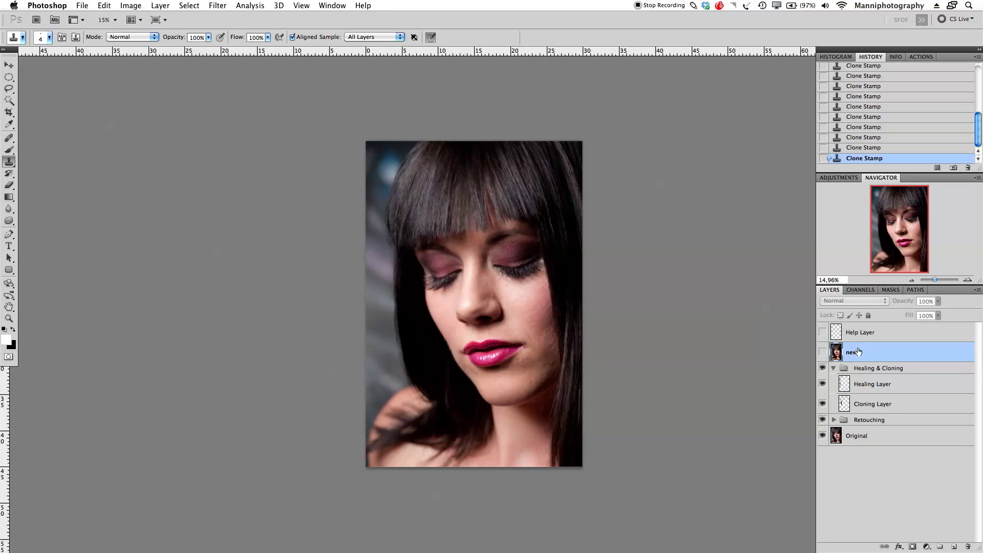
left_click(823, 352)
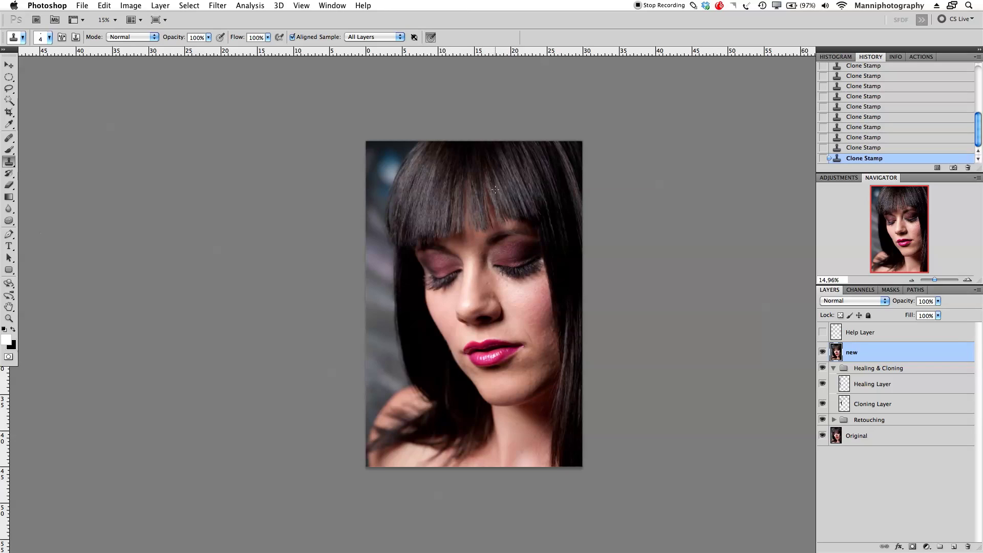
left_click(892, 422)
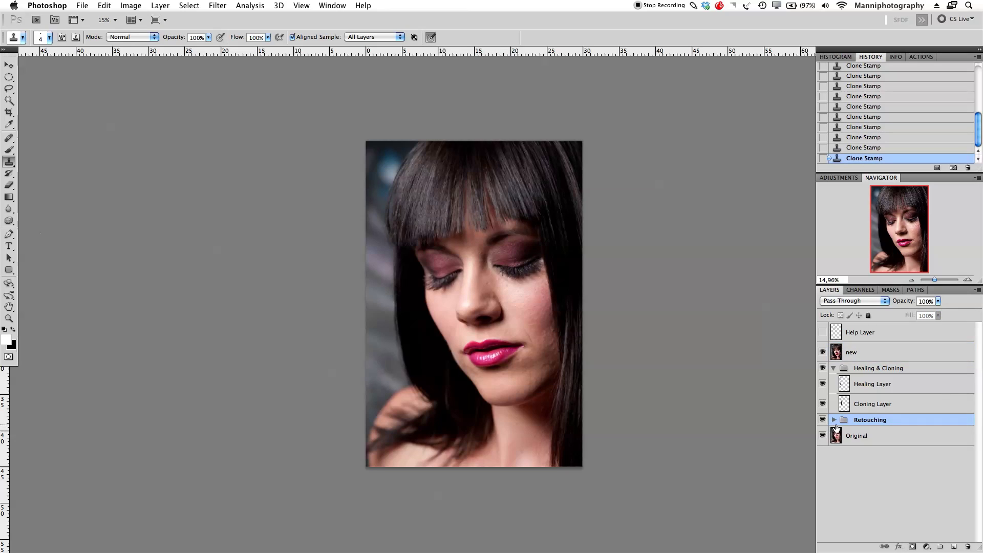
left_click(834, 420)
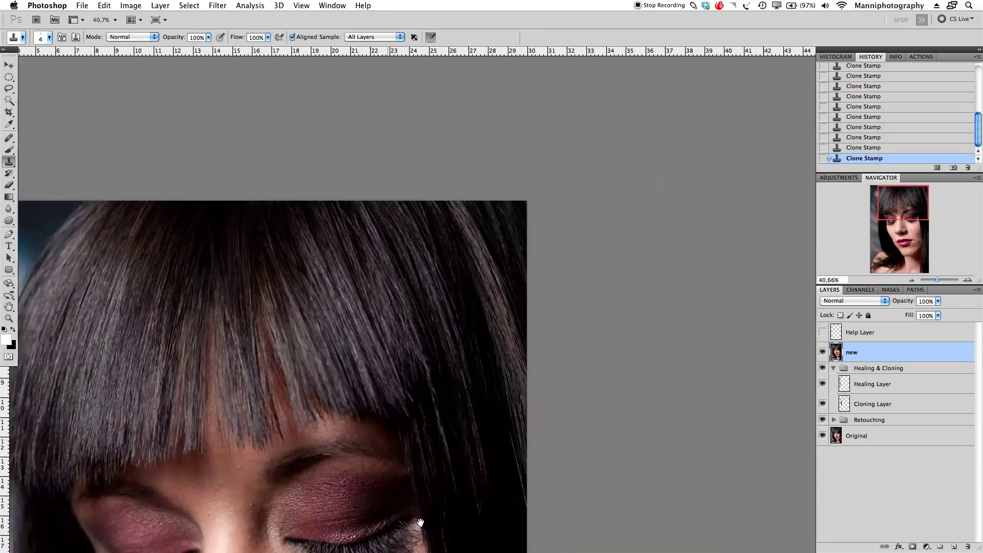
scroll(557, 321, "up", 5)
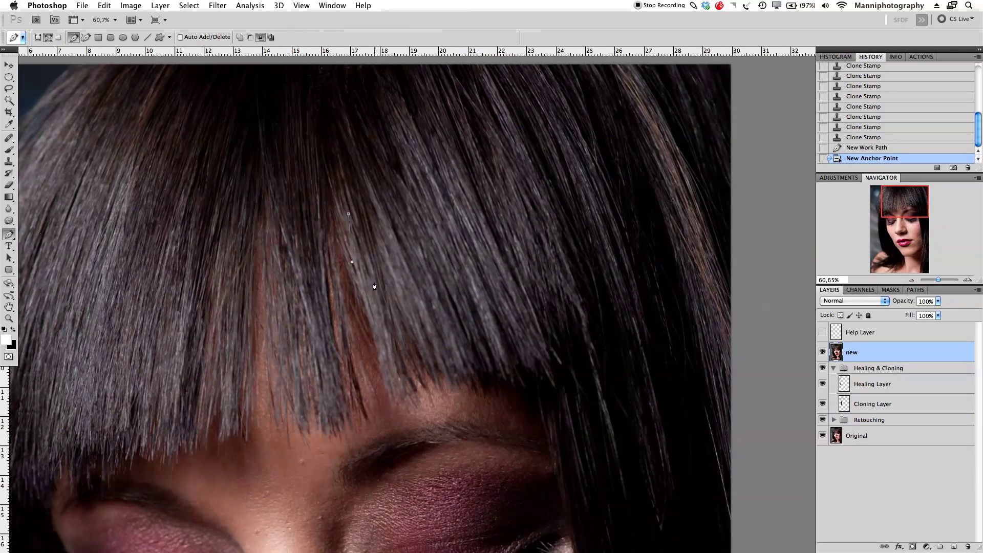
- Outline a hair section beside the fringe gap with the Pen tool, convert it to a selection and copy it to a new layer
left_click(463, 373)
left_click(378, 178)
right_click(385, 185)
left_click(408, 257)
key("super+c")
key("super+v")
- Rename the pasted layer "Hair retouch 2" and move it into the Retouching group
double_click(855, 352)
type("Hair retouch 2")
key("Return")
mouse_move(893, 352)
left_mouse_down()
mouse_move(902, 392)
mouse_move(874, 455)
left_mouse_up()
- Rename the earlier hair layer in the Retouching group as "Retouch Hair 1"
double_click(874, 455)
type("1")
left_click(876, 419)
left_click(870, 352)
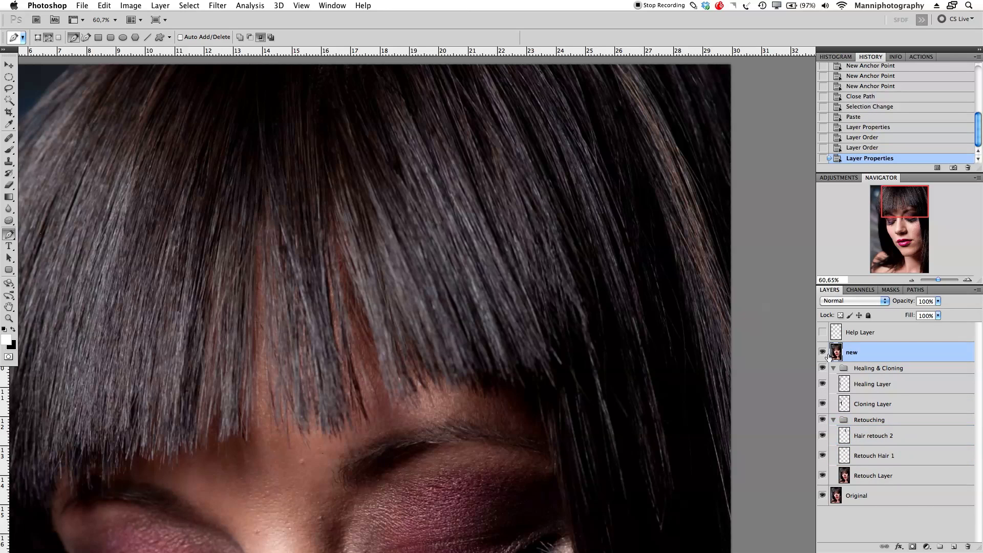
- Hide the layer "new" and fit the Hair retouch 2 section over the fringe gap with the Move tool and Free Transform
left_click(833, 367)
left_click(874, 395)
left_click_drag(520, 255, 594, 277)
key("v")
left_click(822, 352)
left_click_drag(653, 259, 575, 304)
key("super+t")
mouse_move(455, 363)
left_mouse_down()
mouse_move(528, 333)
mouse_move(450, 356)
mouse_move(463, 360)
mouse_move(445, 374)
left_mouse_up()
key("Return")
- Erase the upper edge of the Hair retouch 2 section with the Eraser enlarged to 200 px
key("e")
key("bracketright")
key("bracketright")
key("bracketright")
key("bracketright")
left_click(391, 203)
left_click(360, 269)
double_click(360, 269)
- Set the Eraser opacity to 50% and fade the edges and lower tips of the Hair retouch 2 section
left_click(132, 40)
left_click_drag(132, 40, 137, 40)
left_click(412, 309)
left_click(385, 248)
left_click(382, 389)
left_click(381, 399)
left_click(438, 444)
left_click(466, 465)
left_click(454, 443)
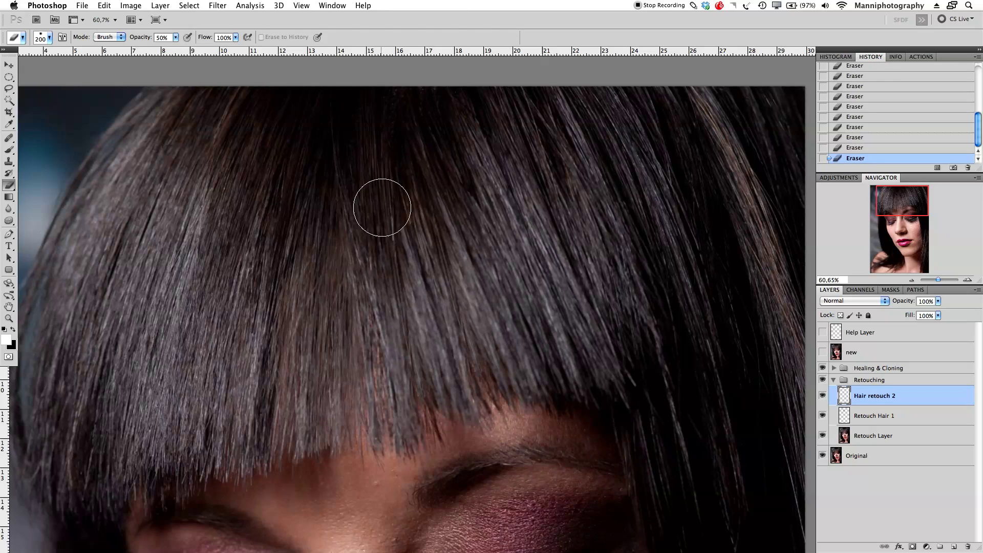
left_click(413, 241)
left_click(454, 441)
- Adjust the Hair retouch 2 section and soften its remaining edges with a 150 px Eraser at 50% opacity
key("v")
left_click_drag(453, 402, 427, 353)
key("e")
left_click(402, 313)
left_click(390, 319)
left_click(420, 245)
left_click(442, 318)
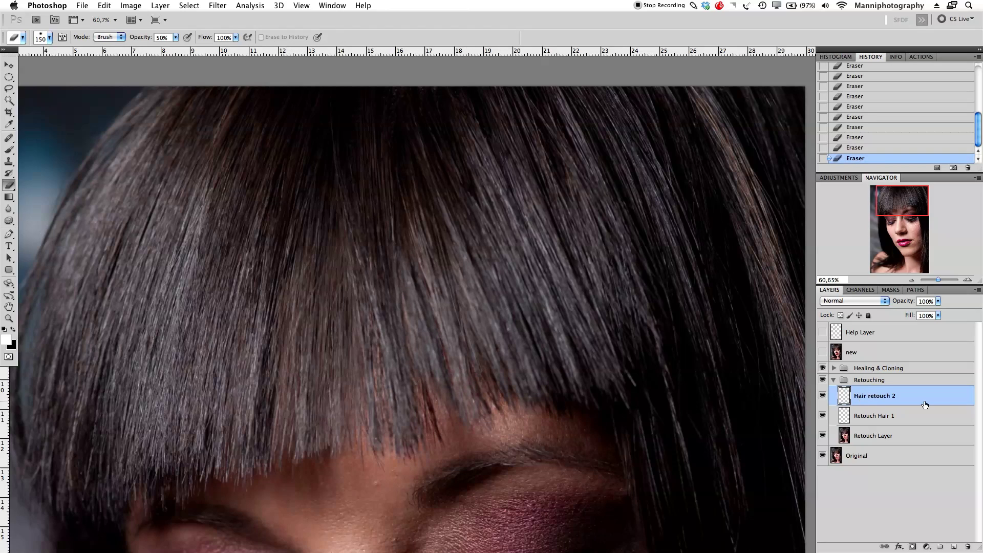
- Compare the fringe with Hair retouch 2 hidden and shown, and select the Cloning Layer in the Healing & Cloning group
left_click(822, 396)
left_click(822, 396)
left_click(833, 380)
left_click(834, 368)
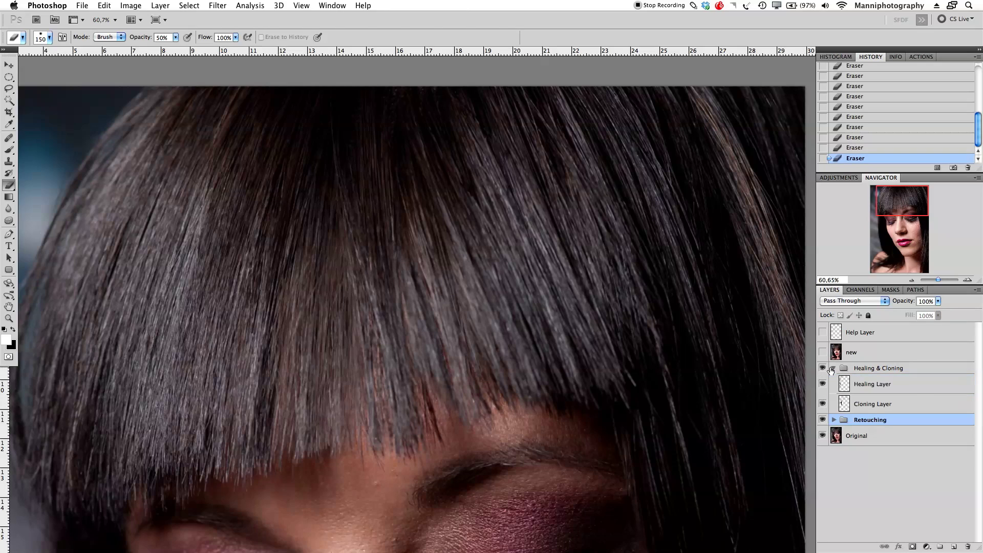
left_click(906, 398)
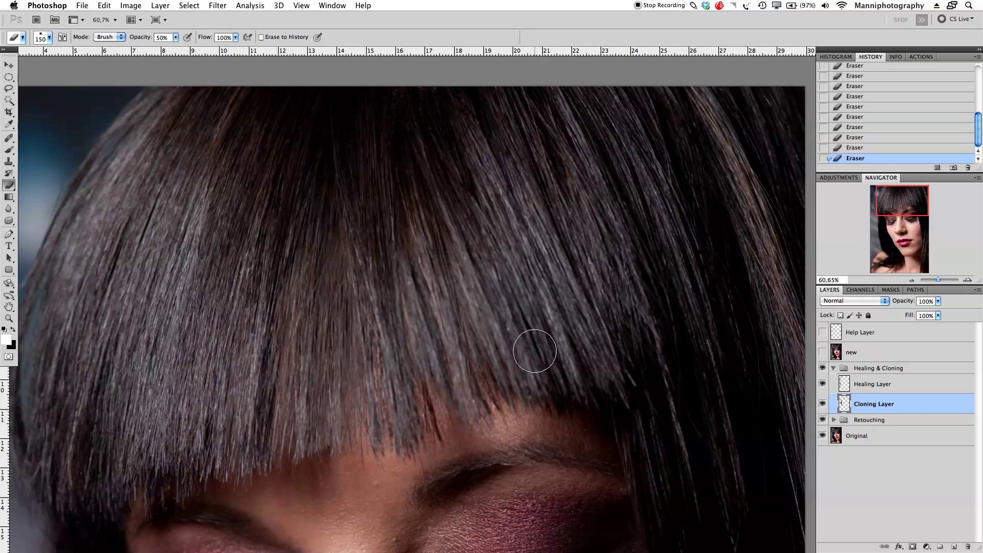
- Clone sampled hair along the seam of the filled fringe gap with a 5 px Normal-mode Clone Stamp
key("s")
left_click(538, 360, "alt")
left_click(395, 315)
left_click(395, 318)
left_click(398, 322)
left_click(401, 326)
left_click(404, 328)
left_click(407, 332)
left_click(410, 337)
- Clone hair tips along the fringe's lower edge above the eyebrow, resampling nearby strands between strokes
left_click(408, 400, "alt")
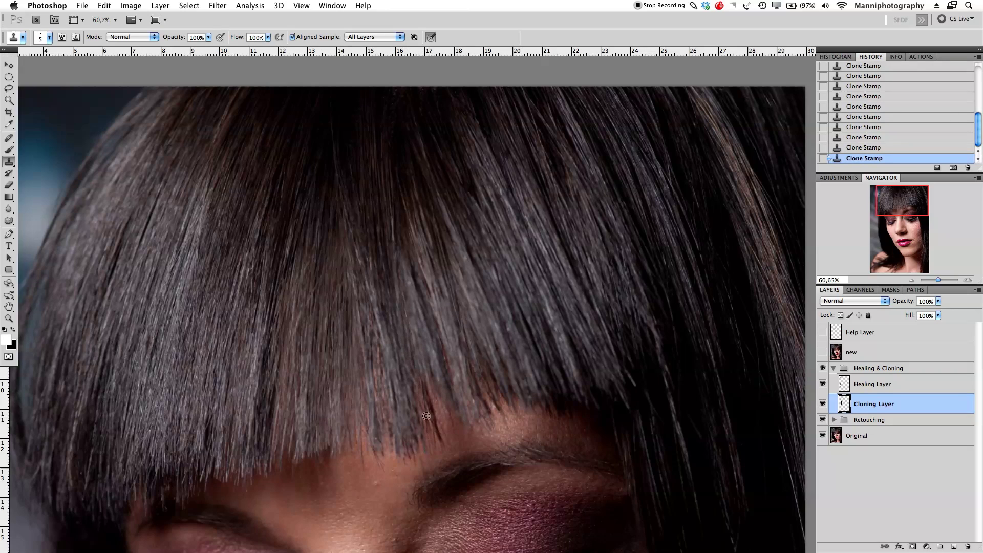
left_click_drag(436, 406, 438, 418)
left_click(422, 388, "alt")
left_click(439, 418)
left_click(453, 379, "alt")
left_click_drag(449, 379, 448, 356)
left_click(444, 356)
- Clone hair over the remaining light streaks in the middle of the fringe, switching the Clone Stamp to Darken mode
left_click_drag(937, 280, 940, 280)
left_click_drag(524, 378, 540, 394)
left_click(414, 378)
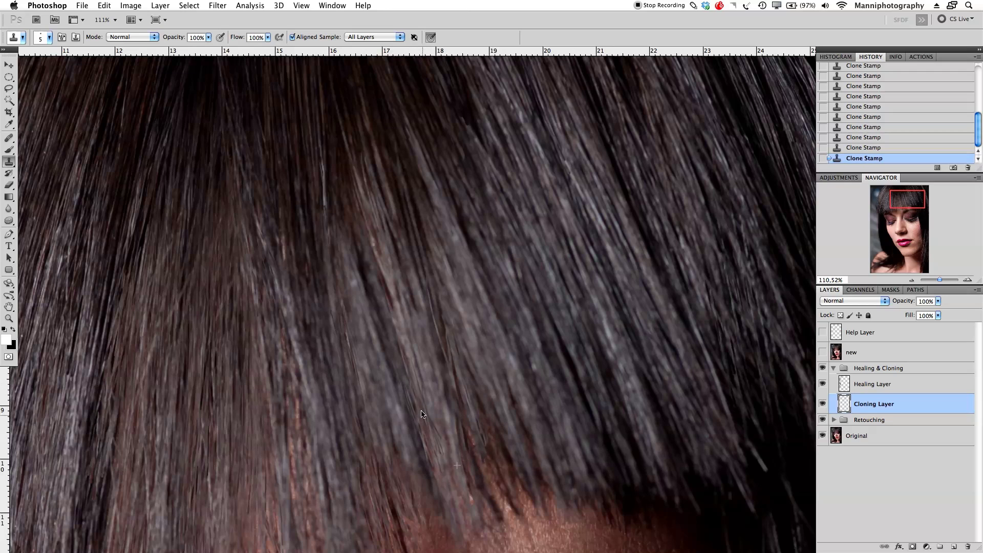
left_click_drag(409, 305, 426, 363)
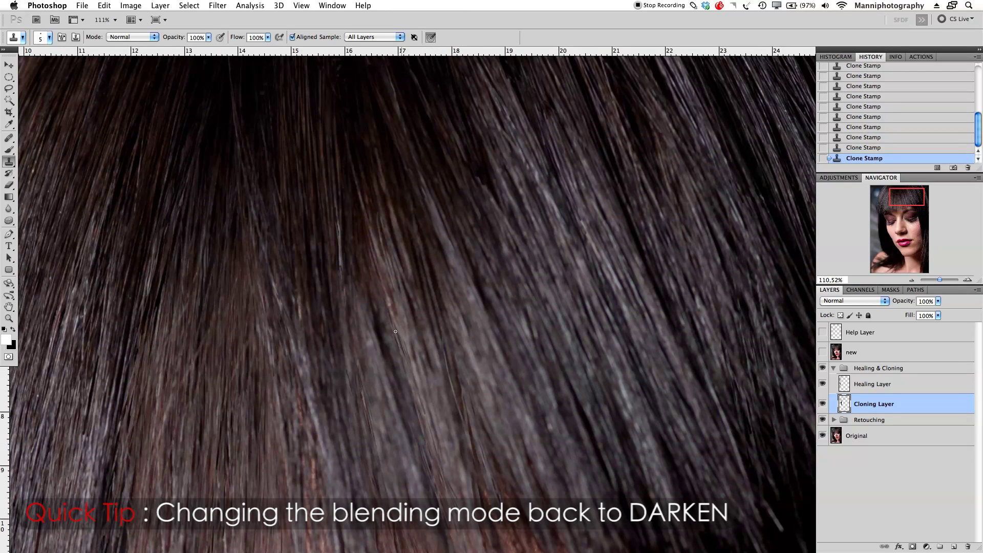
left_click(132, 36)
left_click(118, 75)
left_click_drag(408, 384, 396, 359)
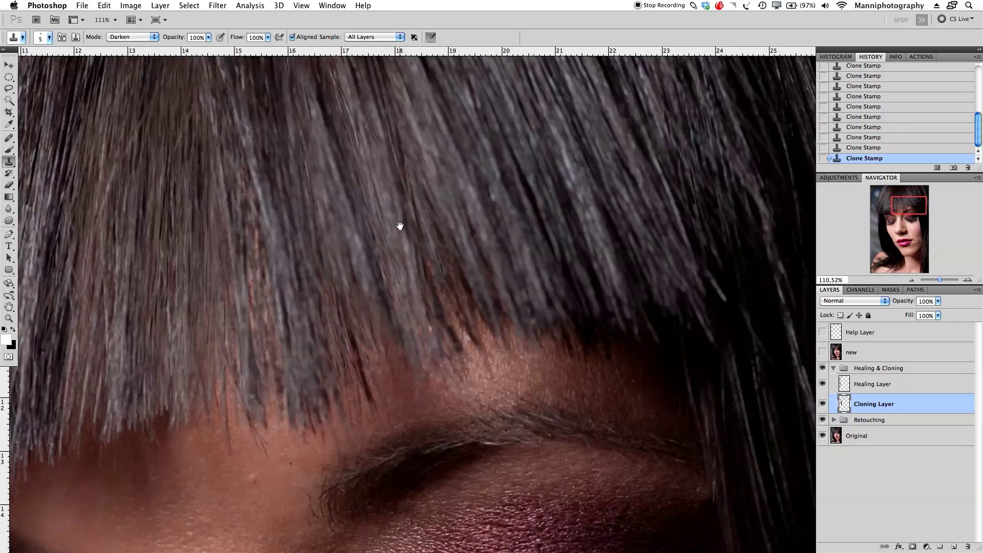
left_click_drag(399, 225, 579, 354)
mouse_move(434, 306)
left_mouse_down()
mouse_move(443, 352)
mouse_move(435, 341)
left_mouse_up()
left_click_drag(440, 397, 450, 444)
left_click_drag(508, 420, 516, 445)
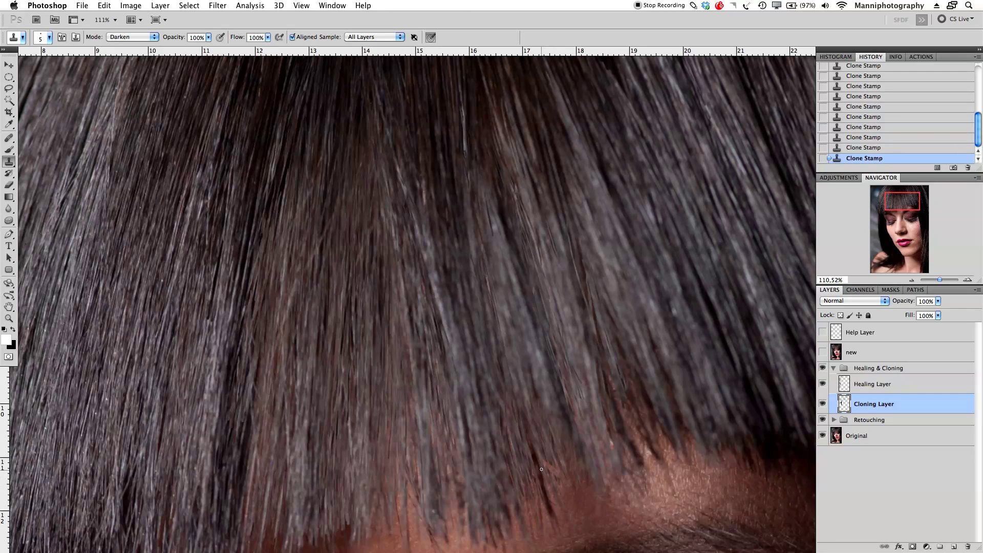
- Select the Healing Layer and toggle its visibility to compare the fringe's lower edge
left_click_drag(639, 476, 537, 406)
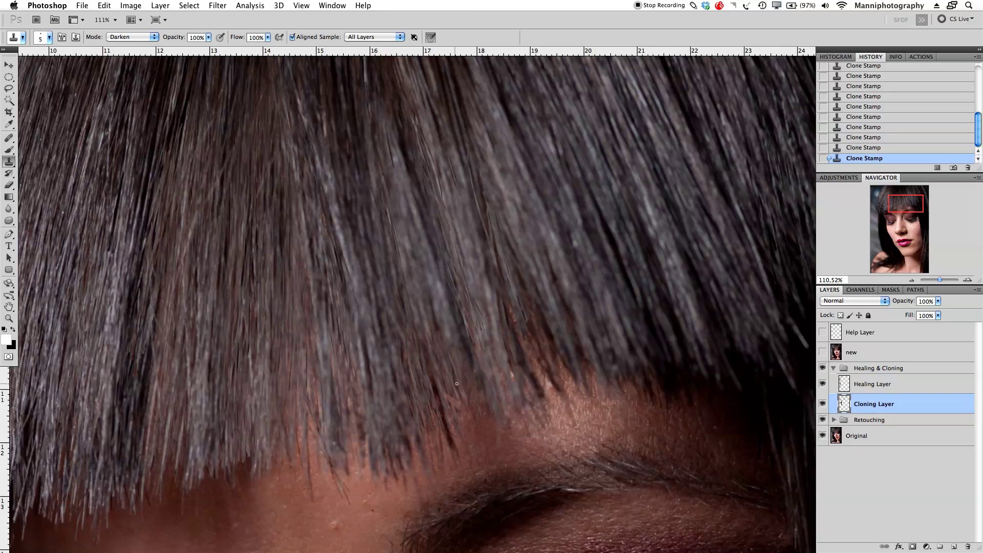
left_click(871, 384)
left_click(822, 384)
left_click(822, 385)
left_click(822, 385)
left_click(823, 386)
left_click(823, 387)
left_click(822, 384)
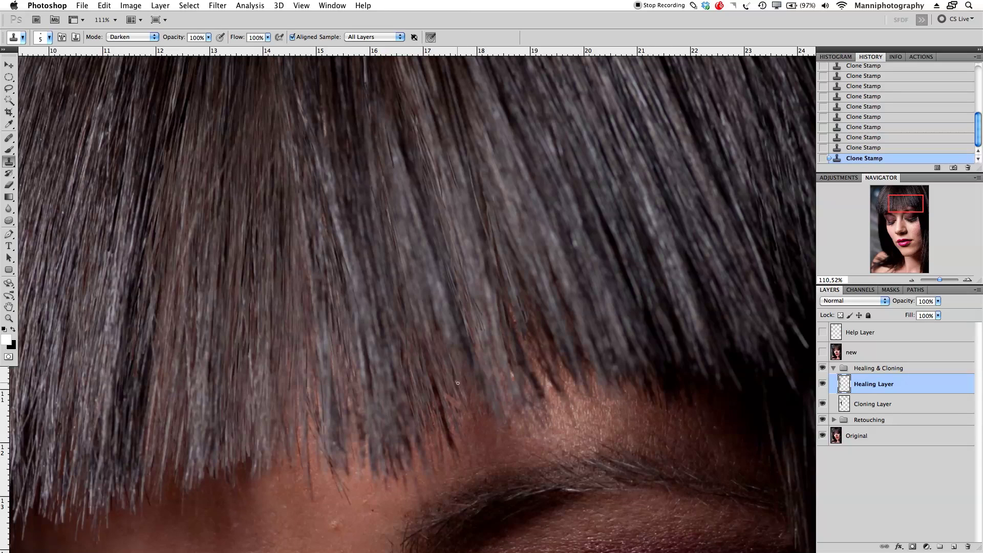
- Erase the Healing Layer's content around the hair tips above the forehead with a 30 px Eraser at 50% opacity
key("e")
key("bracketleft")
key("bracketleft")
key("bracketleft")
key("bracketleft")
key("bracketleft")
key("bracketleft")
key("bracketleft")
left_click(451, 403)
left_click(453, 408)
left_click(447, 390)
left_click(446, 389)
left_click(448, 393)
left_click(455, 406)
left_click(461, 416)
left_click(458, 412)
left_click(451, 395)
left_click(443, 365)
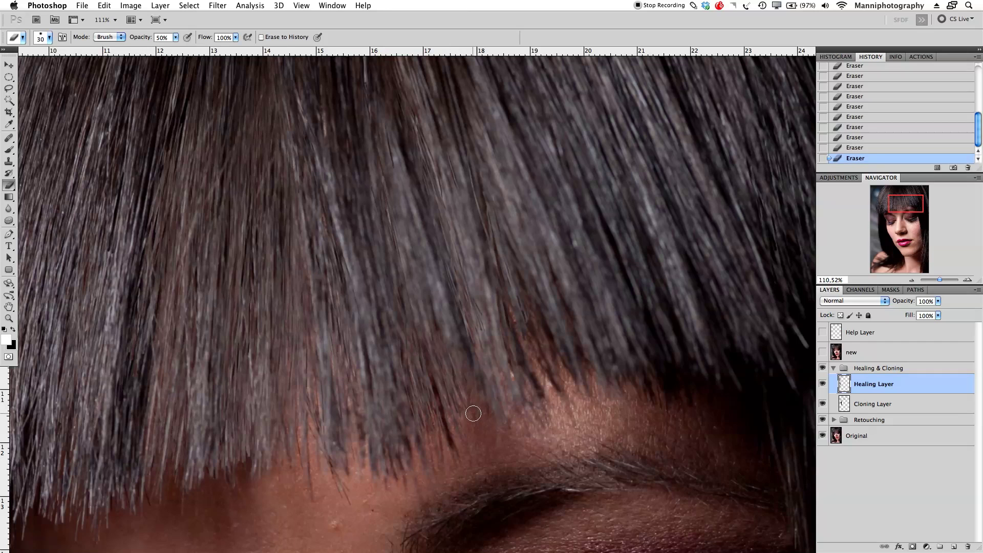
key("bracketright")
key("bracketright")
key("bracketright")
- Toggle the layer "new" on and off to compare the fringe before and after the retouch
left_click_drag(939, 280, 936, 279)
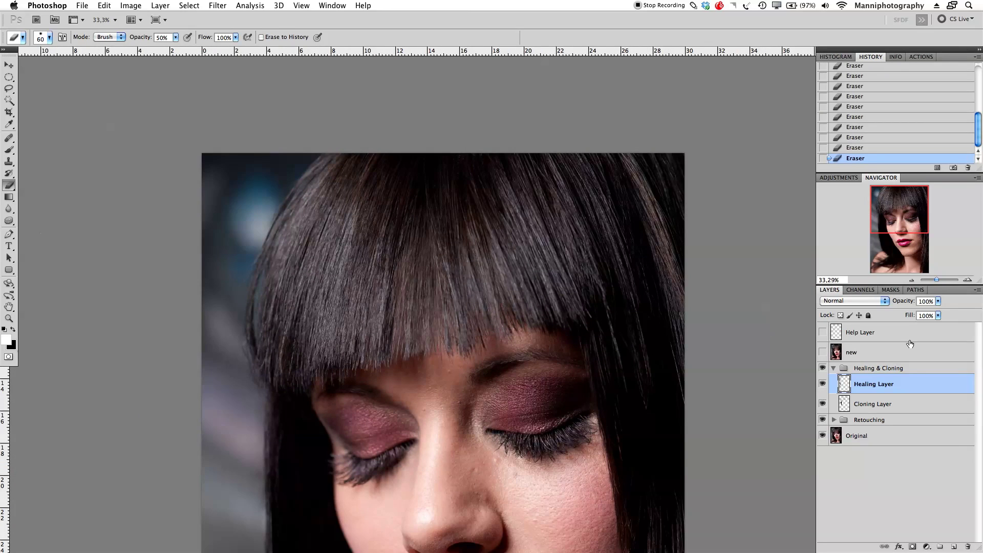
left_click(822, 353)
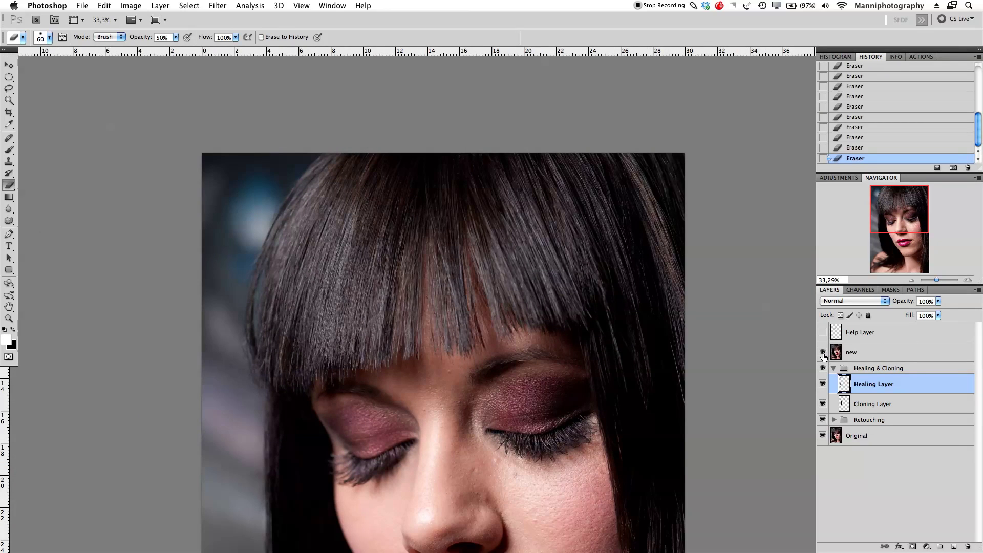
left_click(823, 353)
left_click(821, 352)
left_click(822, 353)
left_click(823, 353)
left_click(823, 353)
left_click(823, 353)
left_click(823, 353)
left_click(822, 353)
left_click(822, 353)
left_click(823, 354)
left_click(823, 353)
left_click(823, 354)
left_click(822, 353)
left_click(823, 353)
left_click(823, 353)
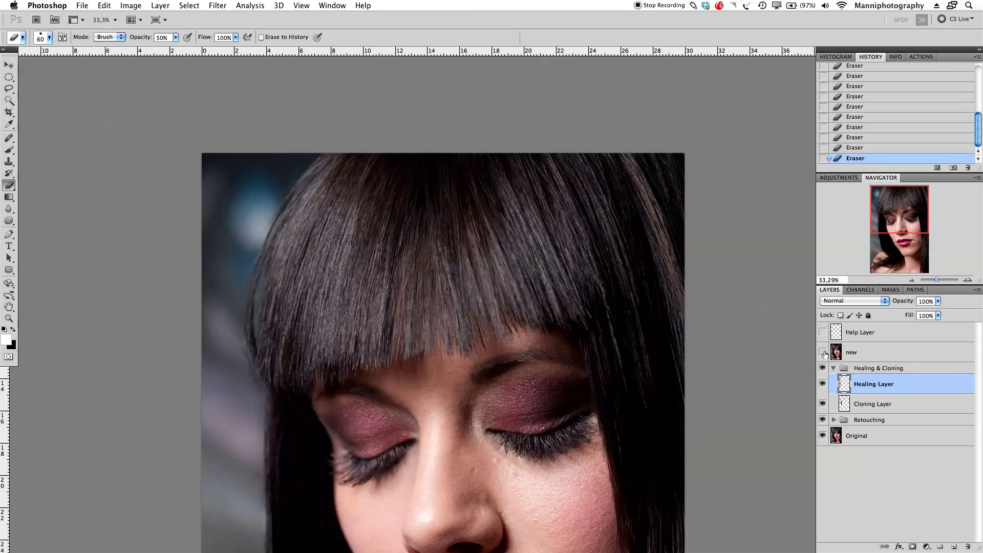
- Delete the layer "new" and collapse the Healing & Cloning group
left_click(851, 354)
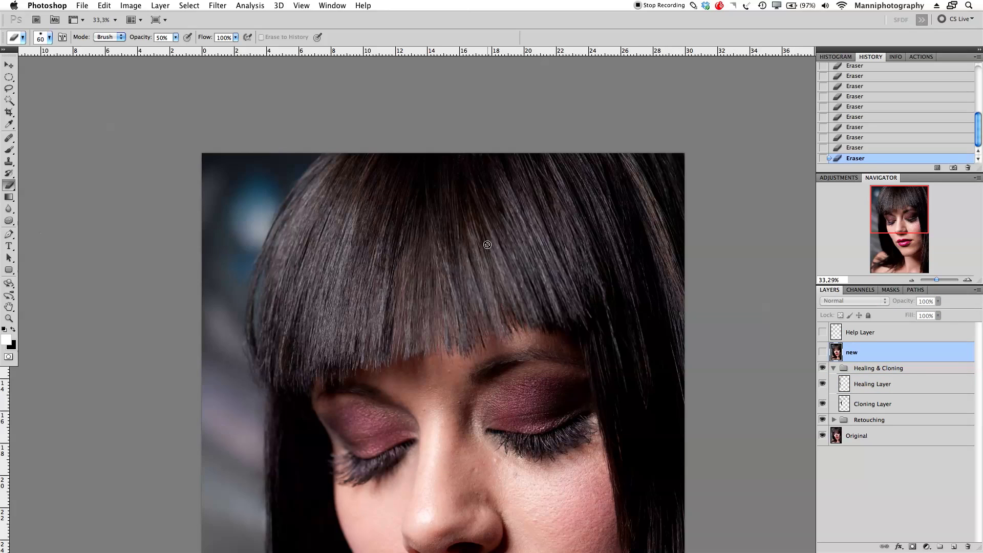
key("Delete")
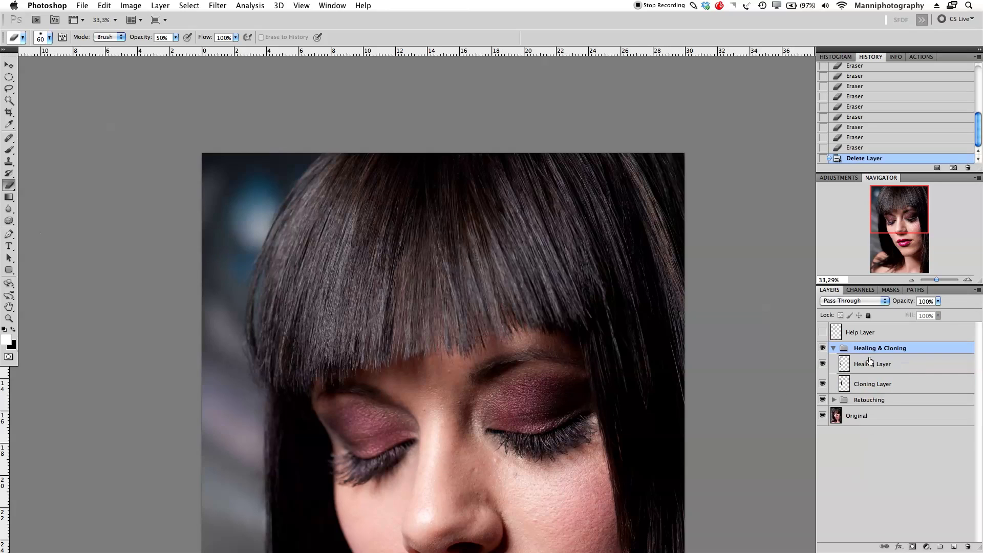
left_click(834, 349)
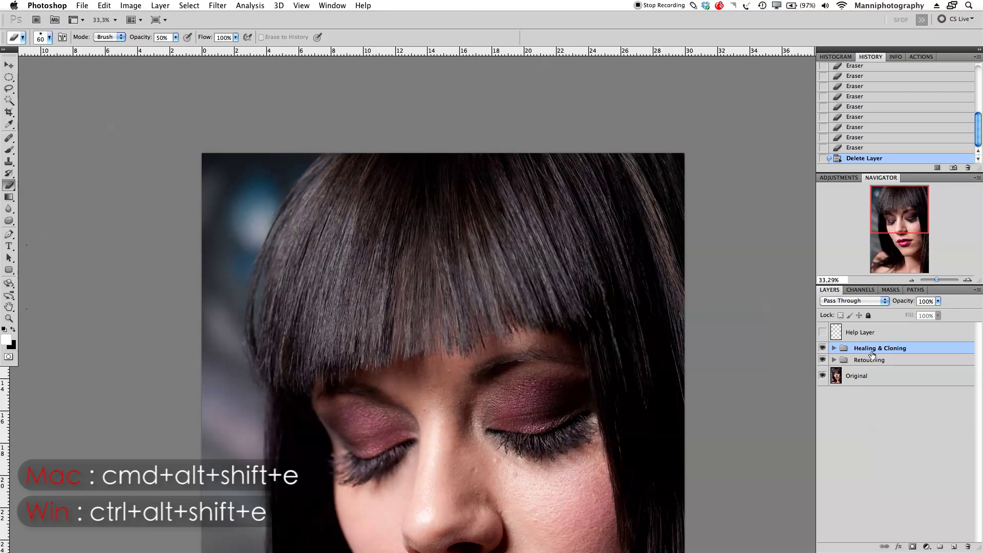
- Stamp all visible layers into a new layer above the groups and name it "Hair Retouch 3"
key("super+alt+shift+e")
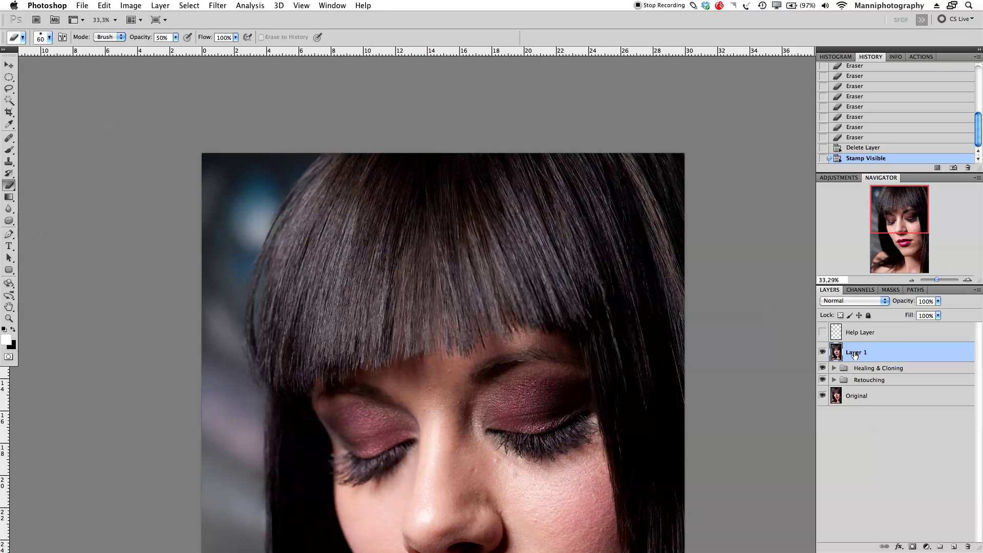
double_click(862, 353)
type("Hair Retocuh")
key("BackSpace")
key("BackSpace")
key("BackSpace")
type("uch 3")
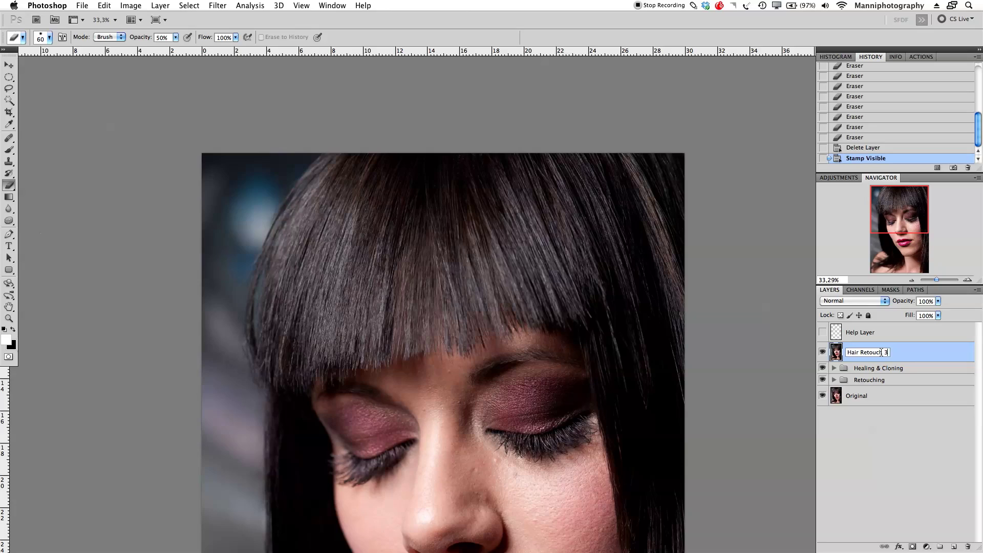
key("Return")
- Activate the Brush tool and set the foreground colour to the light grey #a2a2a2
left_click_drag(936, 280, 939, 280)
scroll(555, 264, "up", 3)
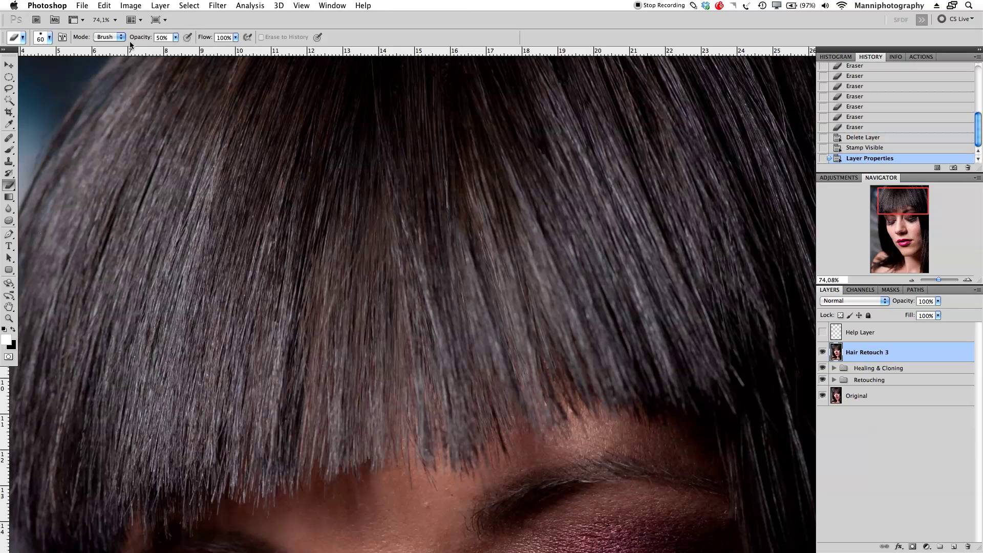
key("bracketleft")
left_click(11, 151)
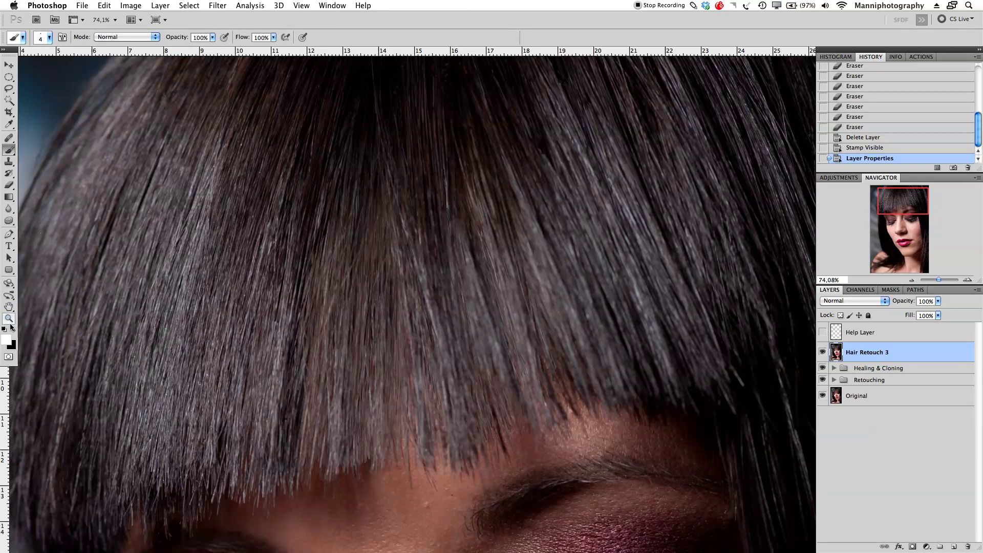
left_click(6, 339)
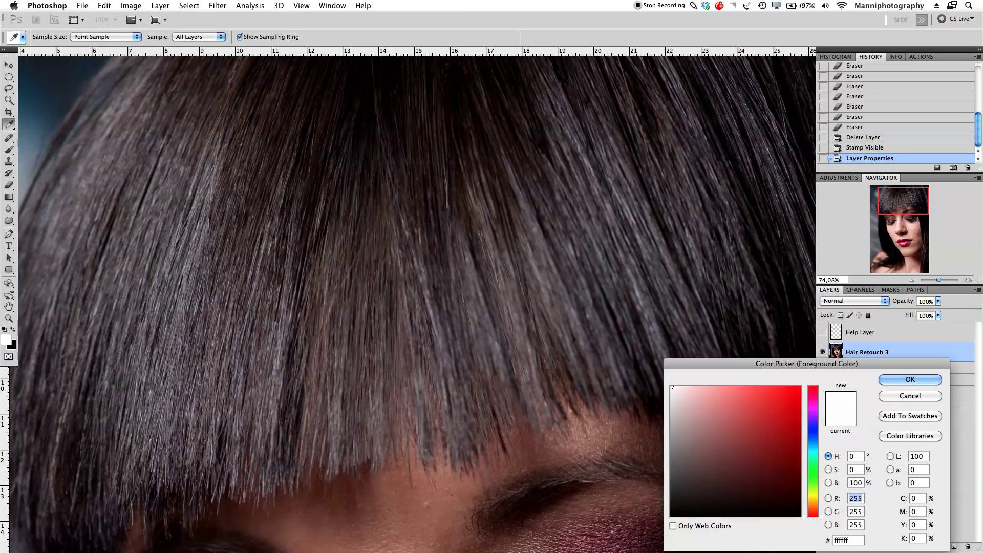
left_click(473, 276)
mouse_move(679, 433)
left_mouse_down()
mouse_move(671, 426)
mouse_move(672, 436)
left_mouse_up()
key("Return")
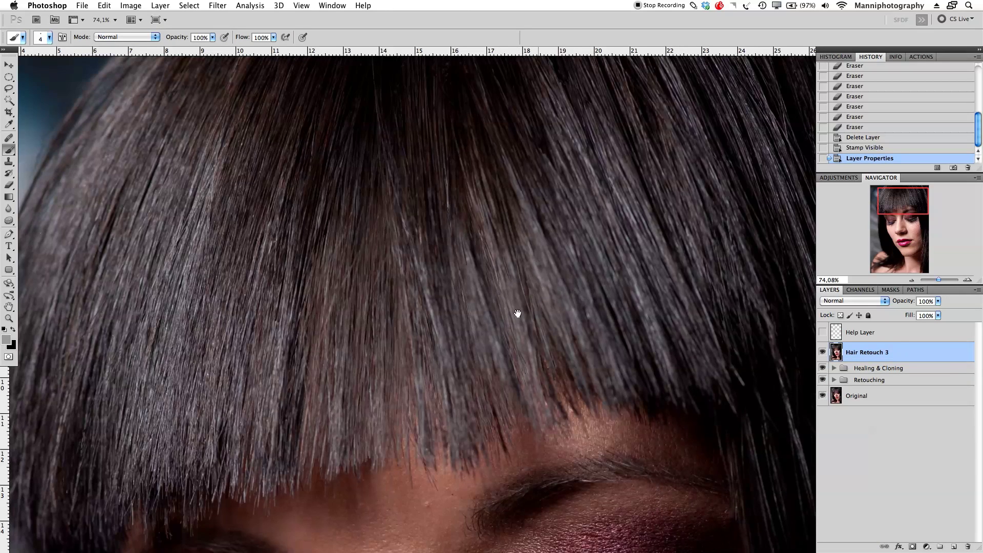
- Paint fine light hair strands in the middle of the fringe with a 1 px brush at 20% opacity
left_click_drag(516, 314, 426, 348)
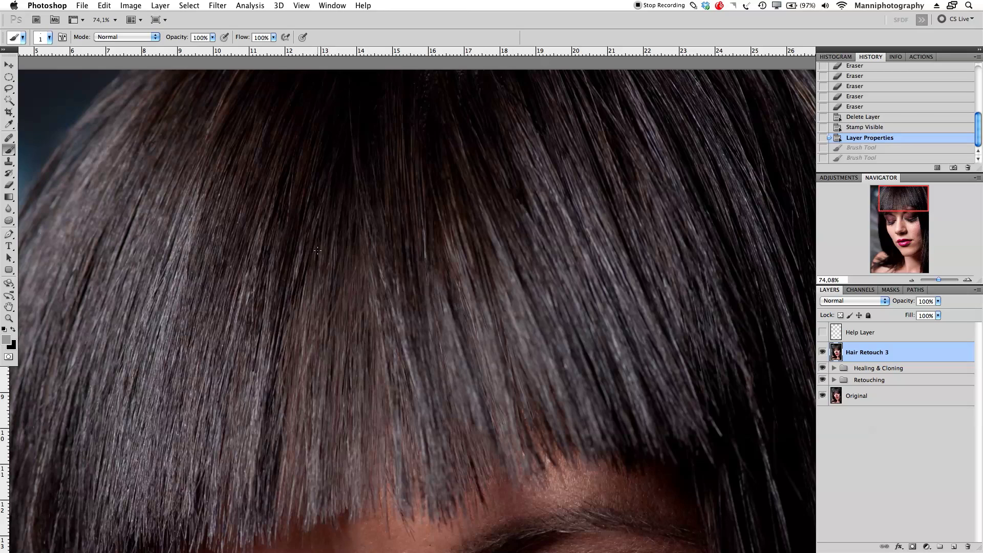
left_click_drag(190, 41, 147, 38)
left_click_drag(312, 324, 328, 215)
left_click_drag(314, 322, 338, 206)
left_click_drag(326, 312, 340, 207)
left_click_drag(328, 311, 344, 207)
left_click_drag(332, 311, 348, 208)
left_click_drag(336, 310, 353, 208)
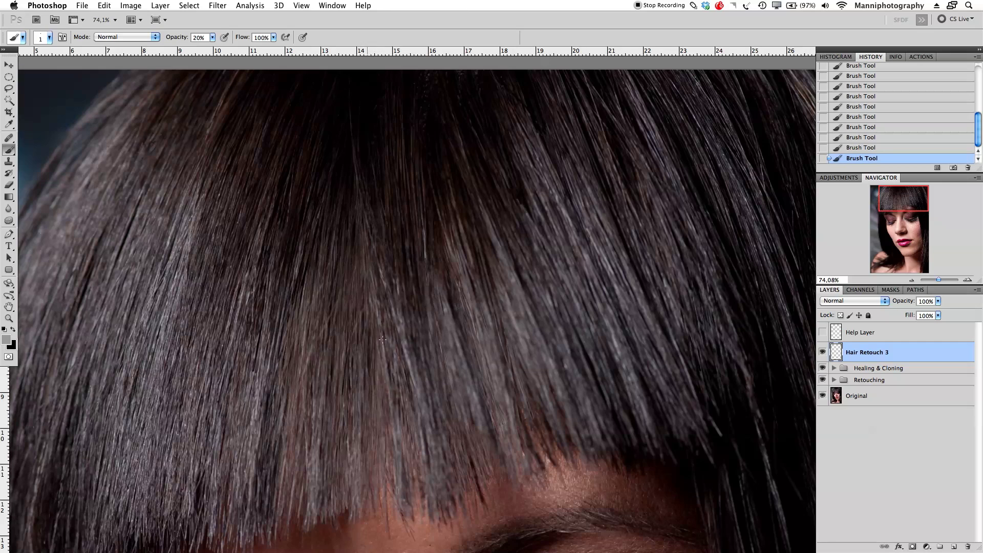
- Set the foreground colour to a grey-brown sampled from the hair near the fringe's lower edge
scroll(428, 410, "right", 5)
scroll(428, 410, "down", 3)
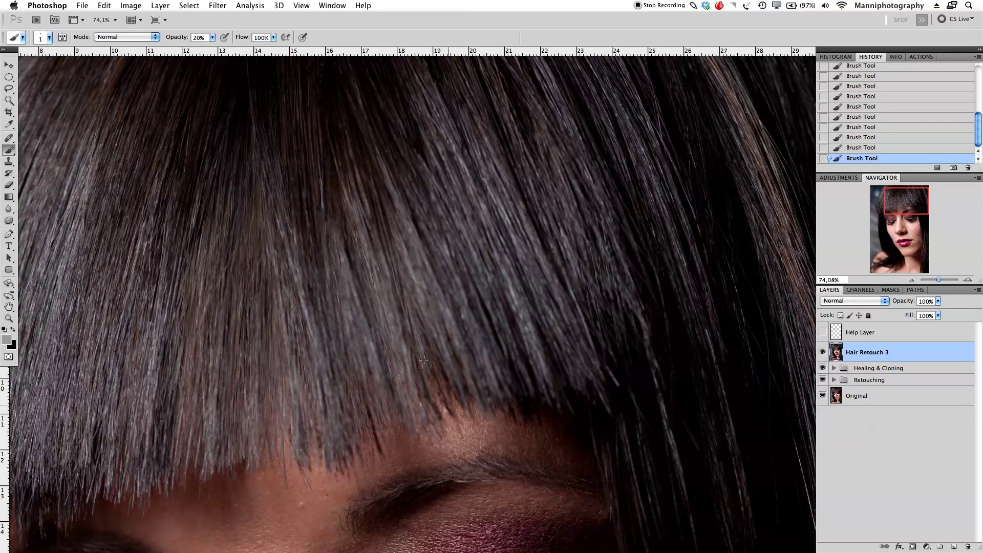
key("bracketright")
key("bracketright")
left_click(7, 339)
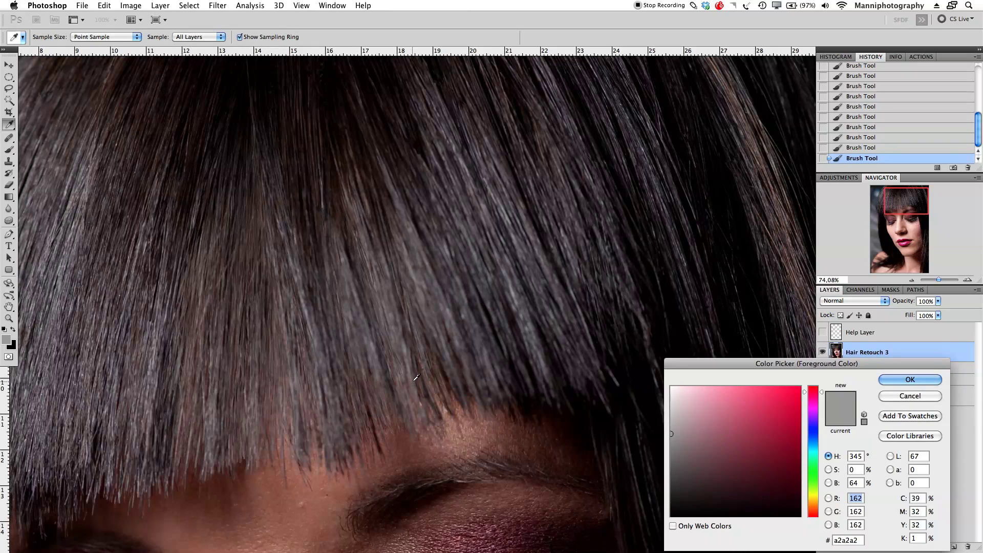
left_click(436, 378)
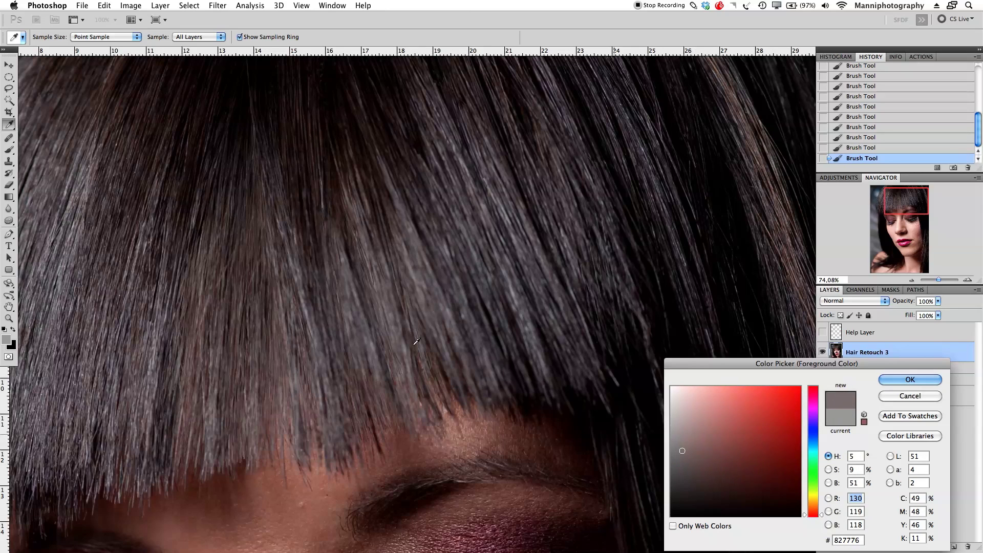
left_click(405, 358)
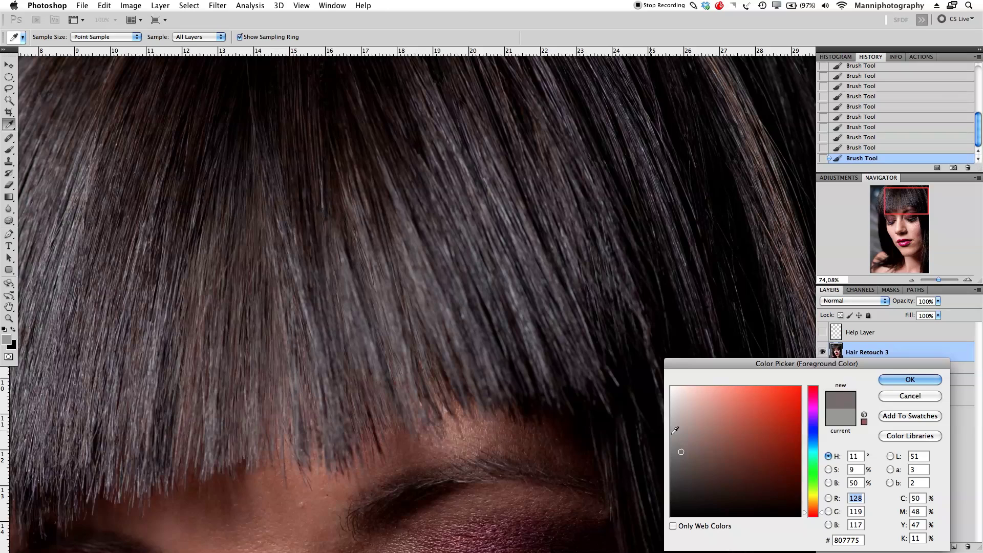
left_click(896, 379)
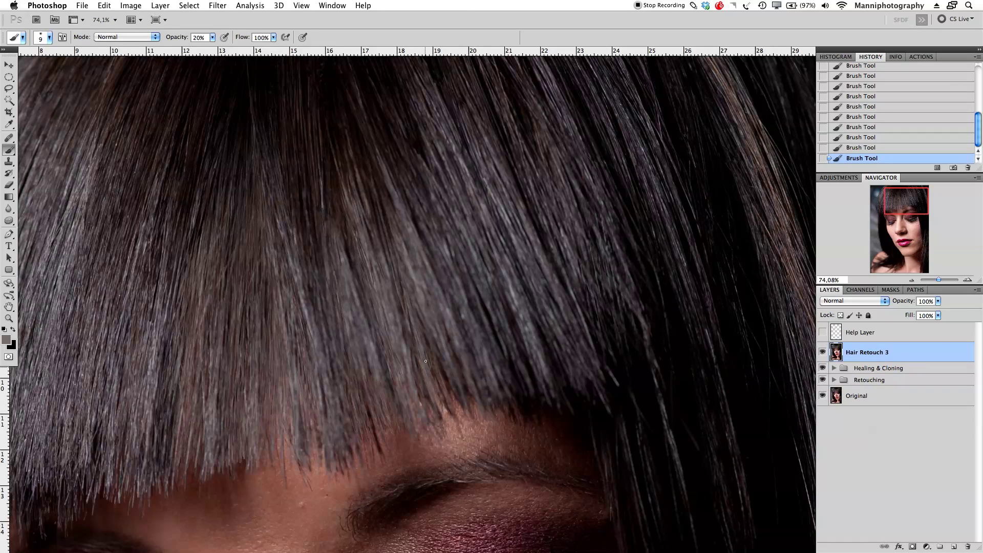
- Paint over the thin gap at the fringe's lower edge with the sampled colour, using a 2 px brush at 100% opacity
key("bracketleft")
key("bracketleft")
key("bracketleft")
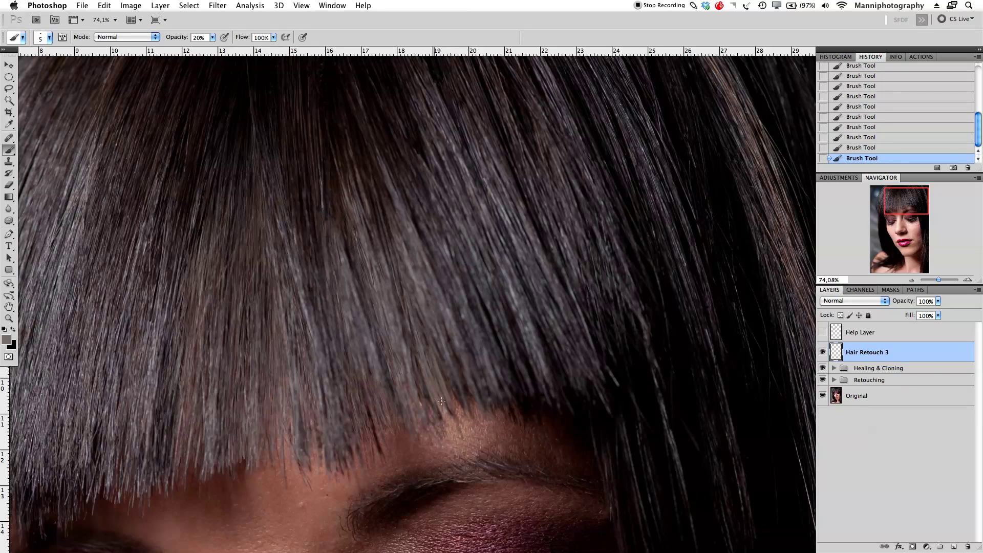
key("bracketright")
mouse_move(176, 38)
left_mouse_down()
mouse_move(260, 45)
mouse_move(217, 34)
left_mouse_up()
key("bracketleft")
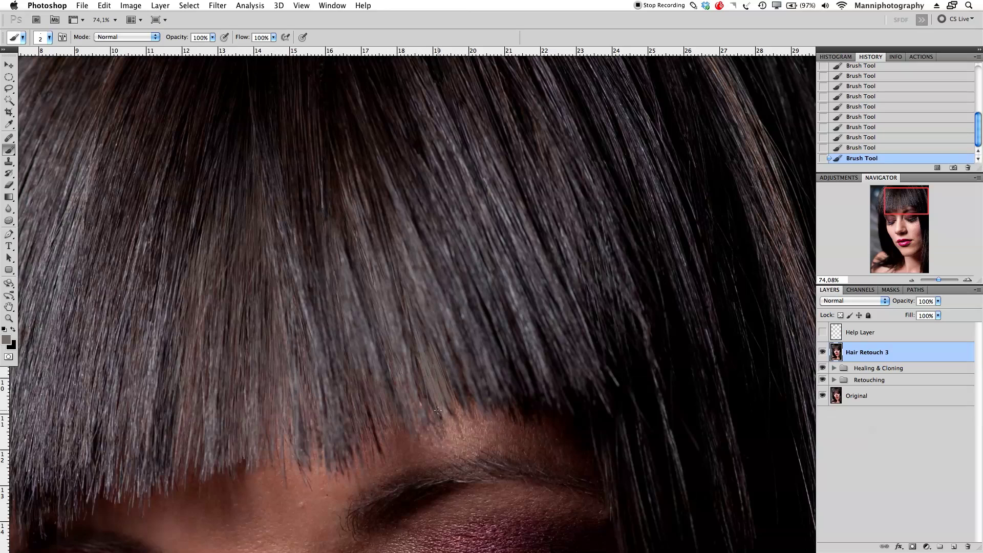
- Switch the foreground colour to black and try a dark strand over the filled fringe gap at 100% opacity
key("x")
key("x")
key("x")
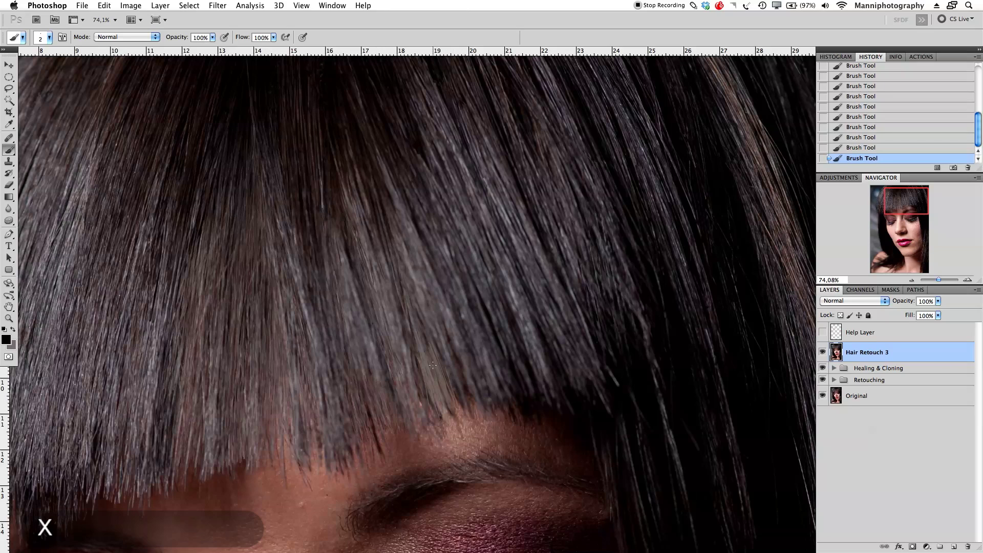
left_click_drag(427, 356, 440, 410)
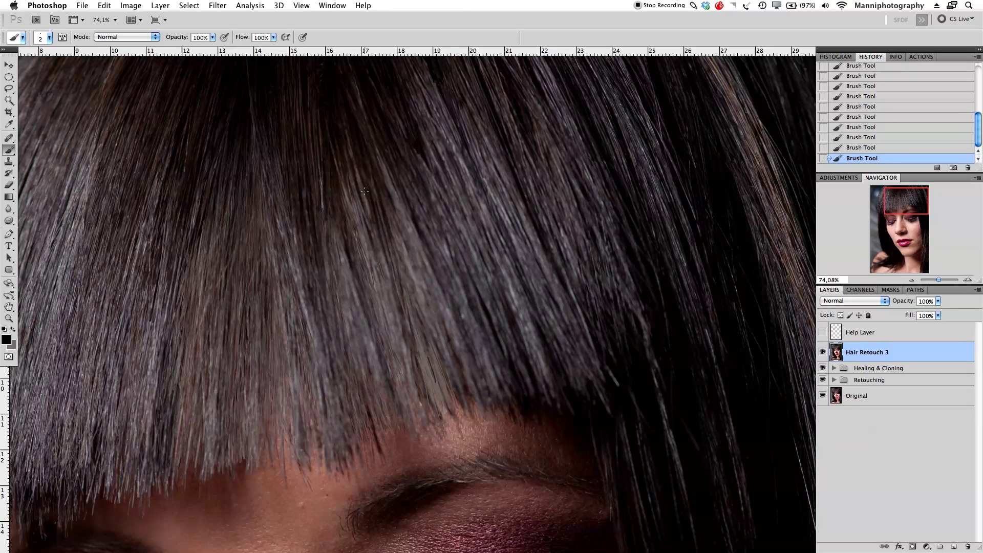
left_click(871, 148)
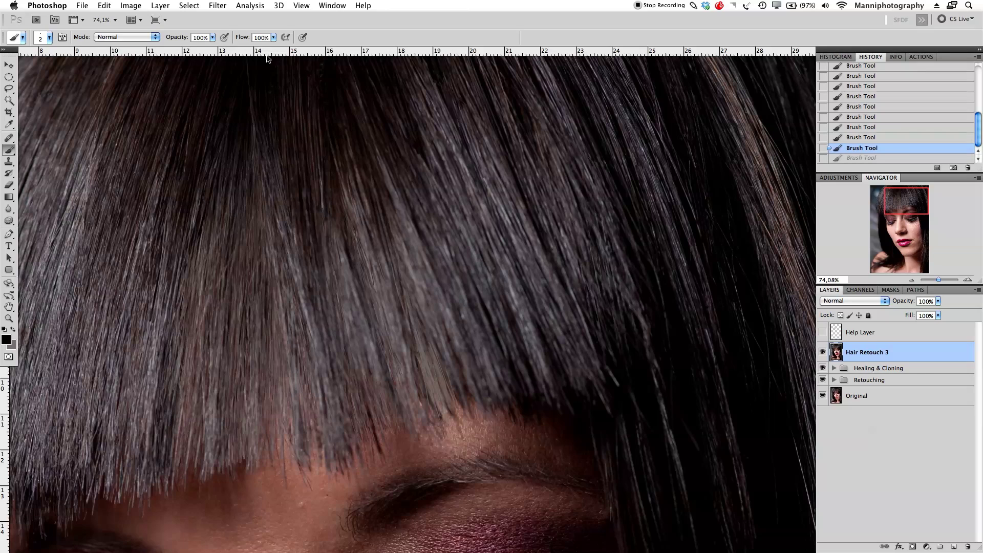
- Try painting dark strands over the filled fringe gap at 41% brush opacity and revert them
key("5")
key("4")
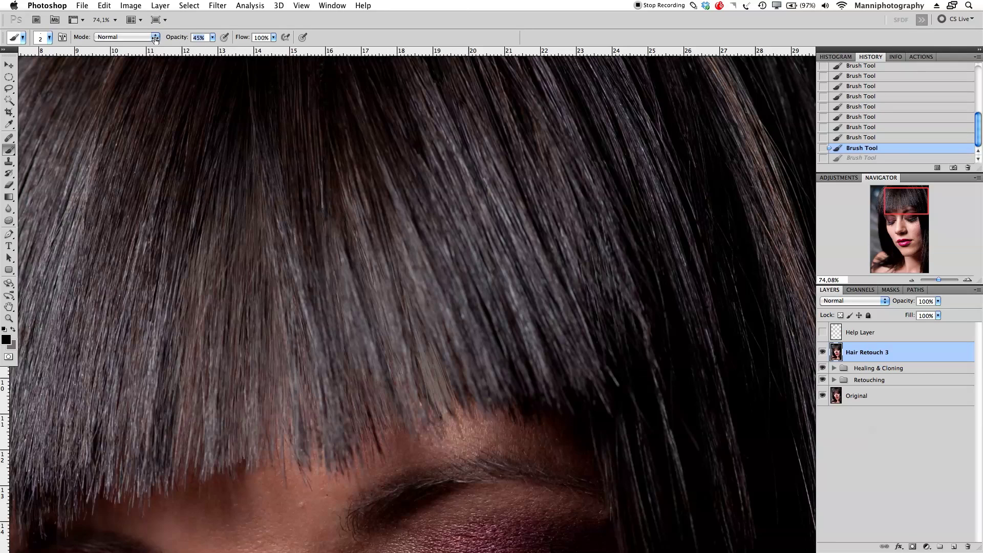
key("4")
key("1")
left_click_drag(427, 384, 416, 336)
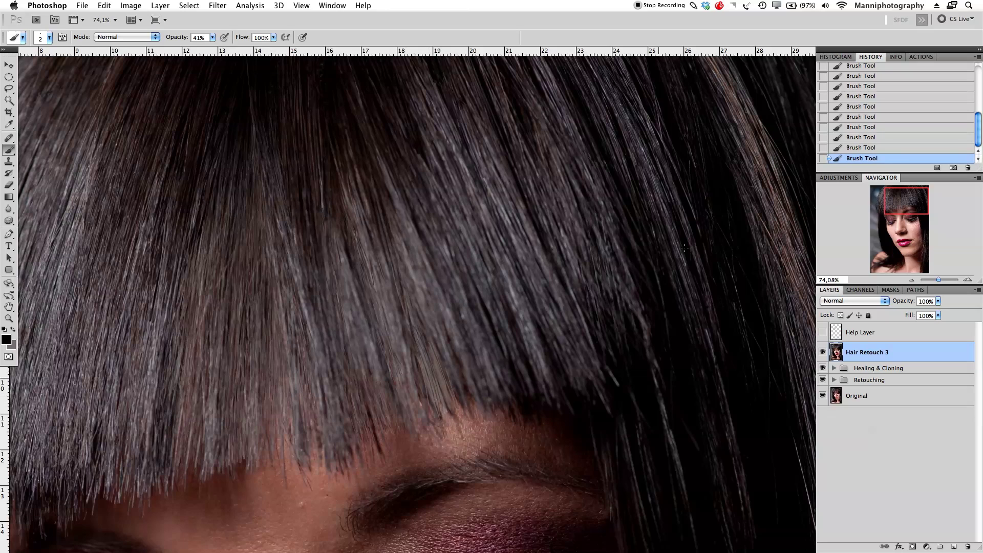
left_click(865, 137)
left_click(857, 117)
- Paint fine black strands over the filled fringe gap with a 1 px brush at 30% opacity
left_click_drag(185, 39, 177, 40)
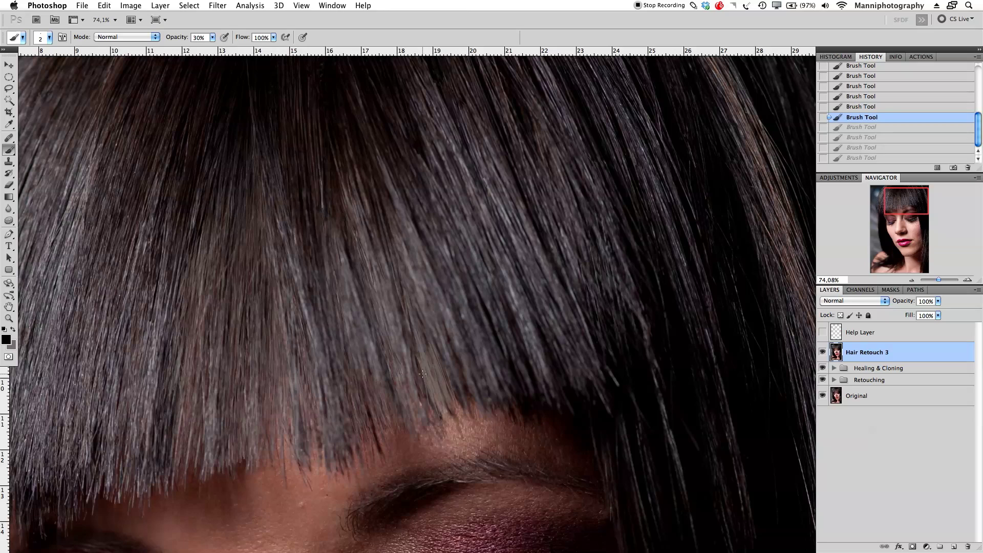
left_click_drag(423, 351, 399, 333)
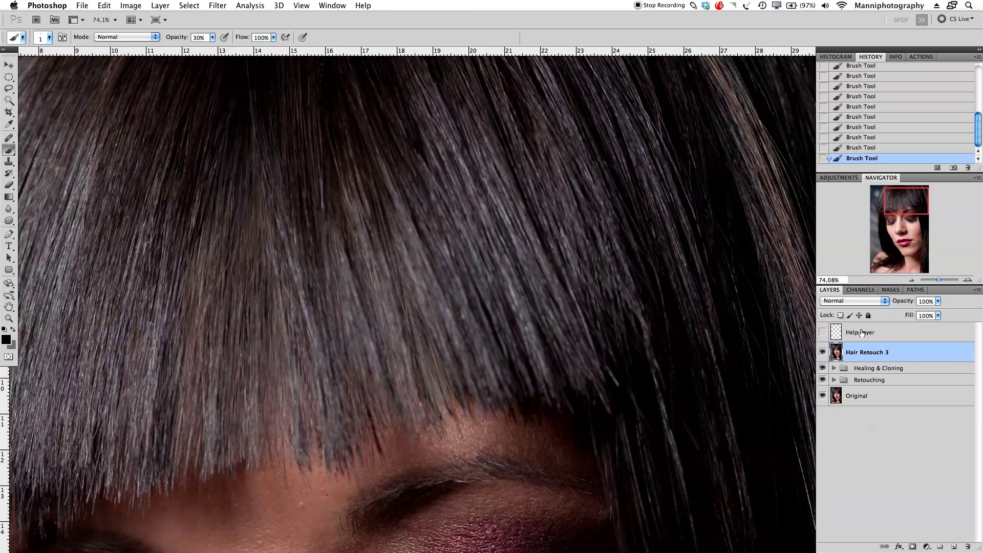
- Apply a Gaussian Blur with a 0.5 pixel radius to the layer "Hair Retouch 3"
left_click_drag(940, 283, 938, 282)
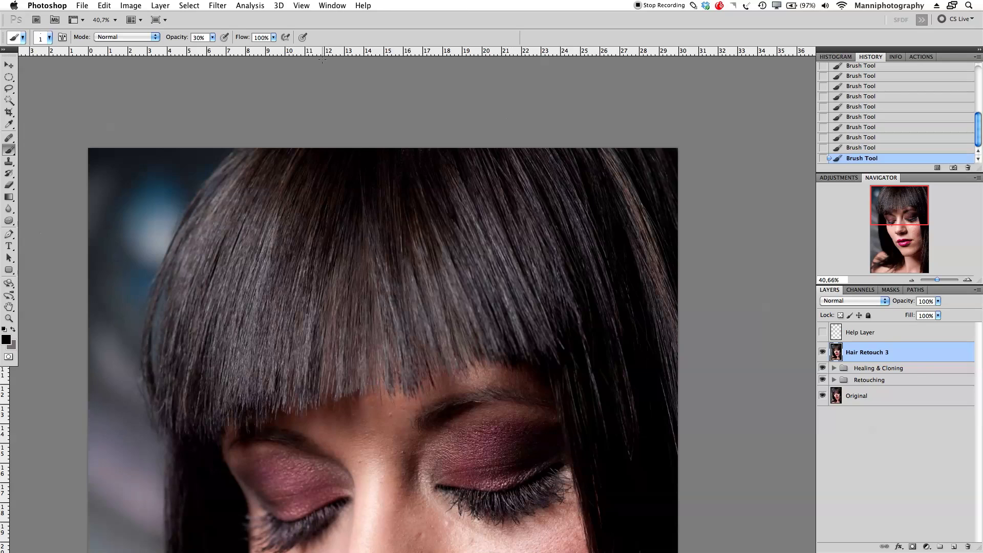
left_click(256, 6)
mouse_move(217, 6)
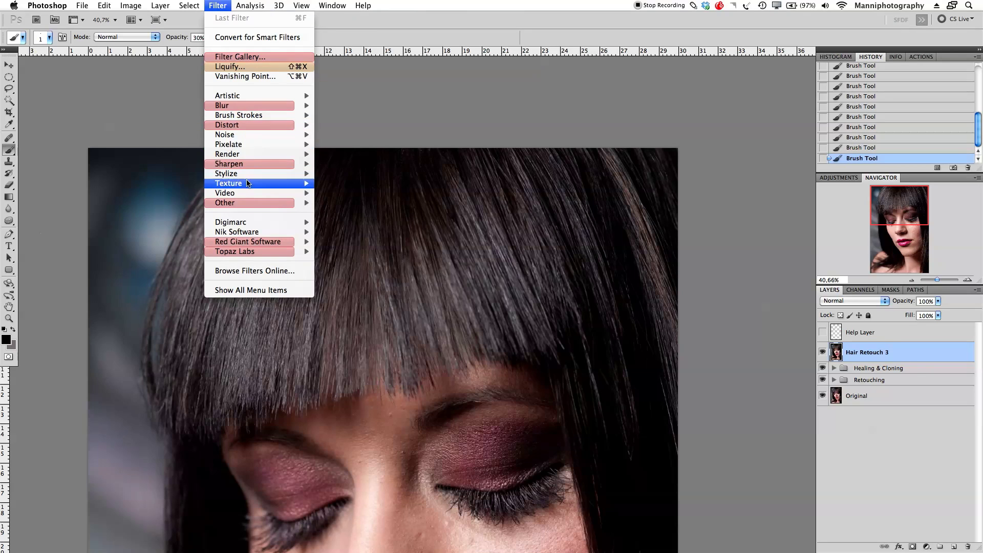
mouse_move(267, 106)
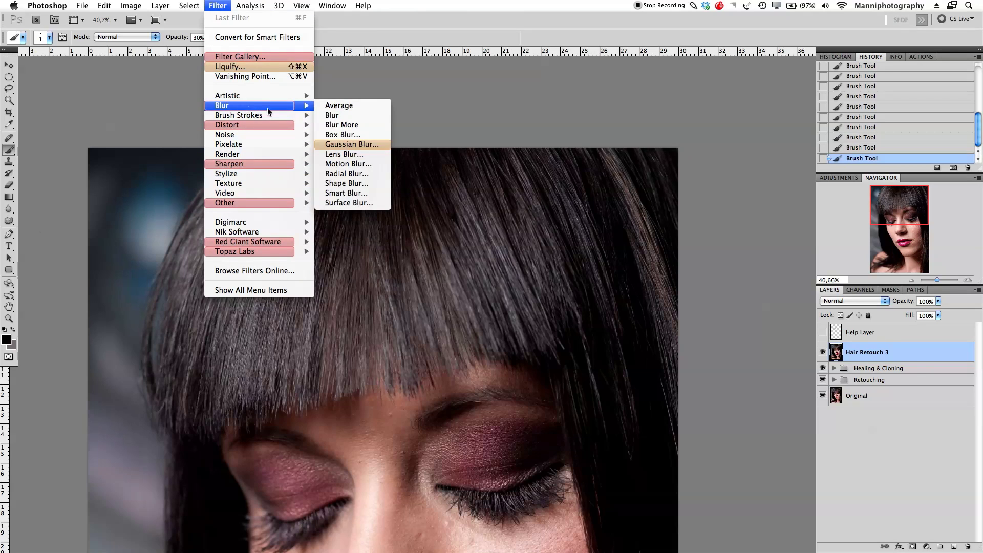
left_click(328, 144)
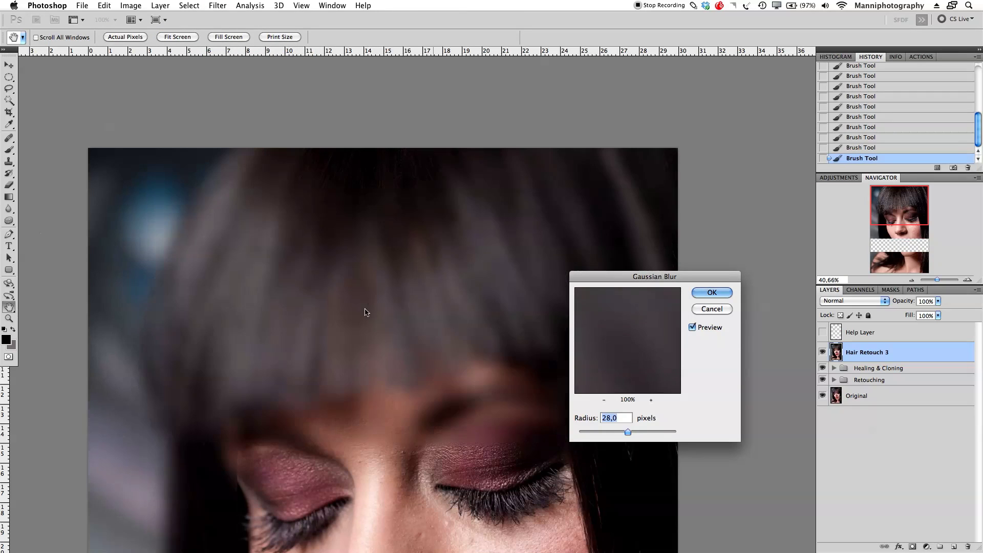
left_click_drag(628, 431, 581, 432)
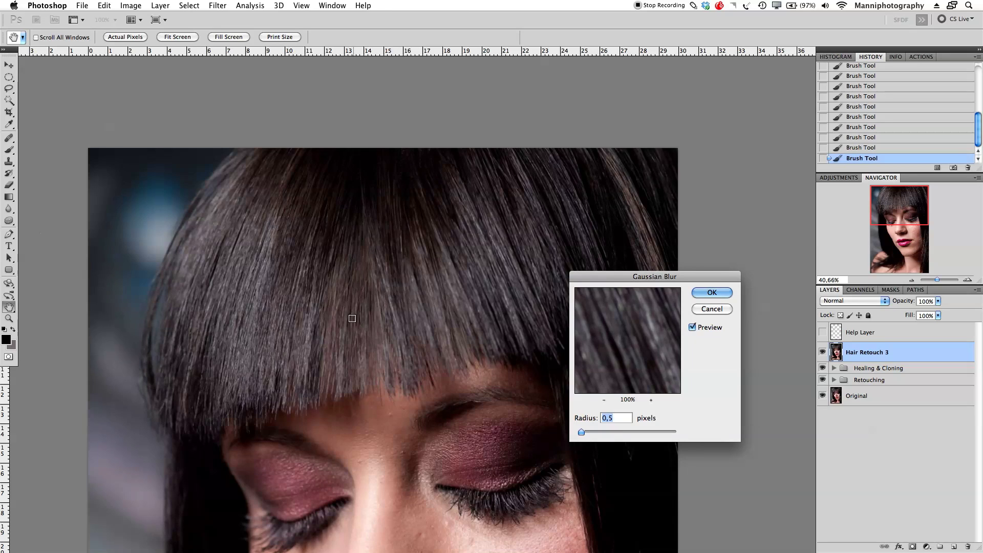
key("Return")
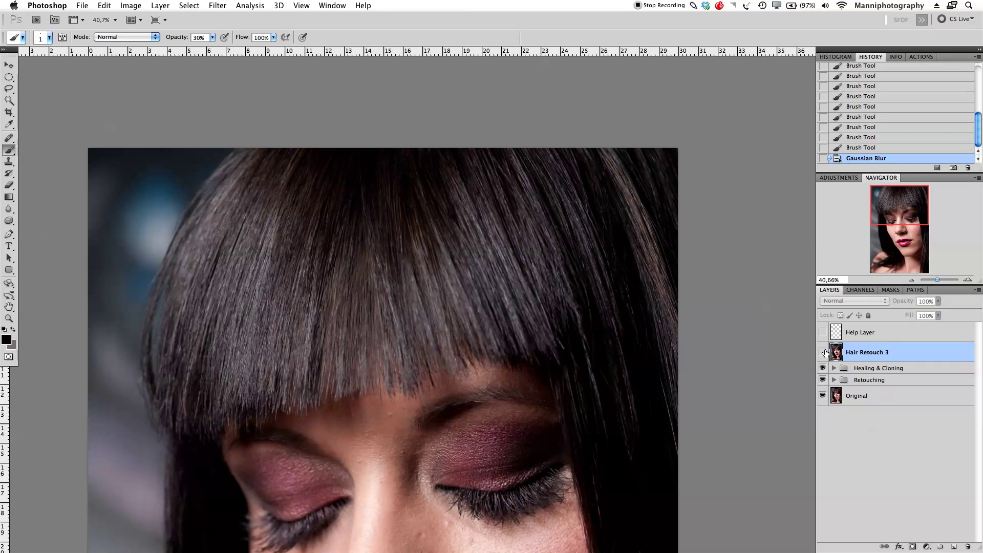
- Compare the fringe with and without the layer "Hair Retouch 3" by toggling its visibility
left_click(821, 357)
left_click(821, 356)
left_click(820, 356)
left_click(821, 357)
left_click(821, 357)
left_click(820, 357)
left_click(821, 359)
left_click(821, 358)
left_click(821, 359)
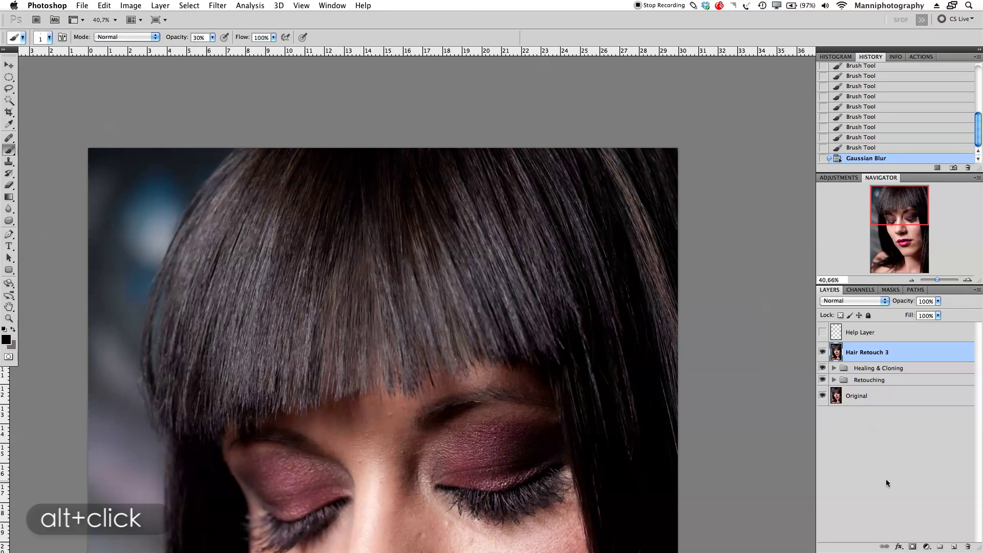
- Add a black mask to "Hair Retouch 3" and paint white at 100% opacity over the fringe above the right-hand eyebrow
left_click(911, 546, "alt")
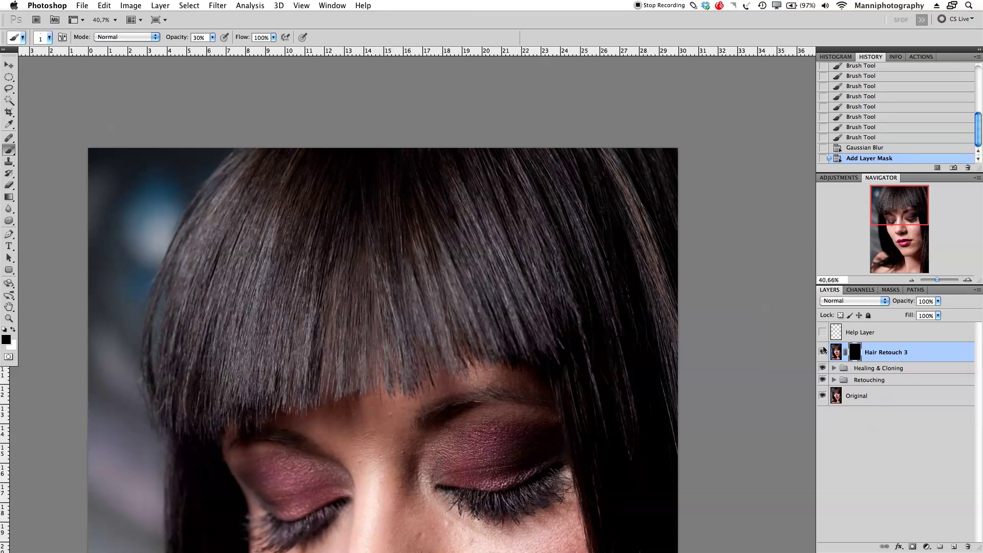
key("bracketright")
key("bracketright")
key("bracketright")
key("bracketright")
key("bracketright")
key("bracketright")
key("bracketright")
key("bracketright")
key("bracketright")
key("bracketright")
key("bracketright")
mouse_move(371, 318)
left_mouse_down()
mouse_move(388, 319)
mouse_move(386, 347)
left_mouse_up()
key("bracketleft")
key("bracketleft")
key("bracketleft")
key("x")
left_click_drag(182, 39, 290, 41)
key("bracketleft")
key("bracketleft")
mouse_move(446, 332)
left_mouse_down()
mouse_move(451, 352)
mouse_move(465, 352)
left_mouse_up()
mouse_move(457, 332)
left_mouse_down()
mouse_move(475, 355)
mouse_move(468, 346)
left_mouse_up()
left_click_drag(445, 292, 466, 350)
mouse_move(447, 302)
left_mouse_down()
mouse_move(463, 343)
mouse_move(444, 319)
left_mouse_up()
- Reveal the retouched strands across the middle of the fringe by painting white on the mask with a 200 px brush
key("bracketright")
key("bracketright")
key("bracketright")
key("bracketright")
key("bracketleft")
left_click_drag(380, 296, 373, 358)
mouse_move(353, 276)
left_mouse_down()
mouse_move(370, 334)
mouse_move(395, 311)
left_mouse_up()
mouse_move(372, 247)
left_mouse_down()
mouse_move(390, 314)
mouse_move(336, 400)
left_mouse_up()
left_click_drag(329, 282, 318, 399)
left_click_drag(312, 356, 317, 372)
mouse_move(361, 321)
left_mouse_down()
mouse_move(390, 362)
mouse_move(369, 278)
mouse_move(382, 336)
mouse_move(415, 371)
left_mouse_up()
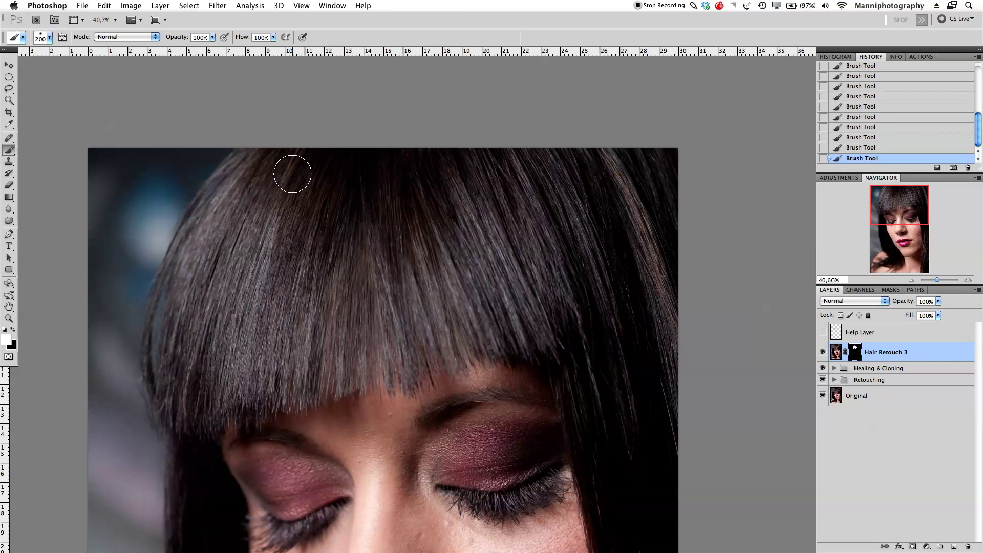
- Hide part of the retouch in the middle of the fringe by painting black on the mask with a 300 px brush
key("x")
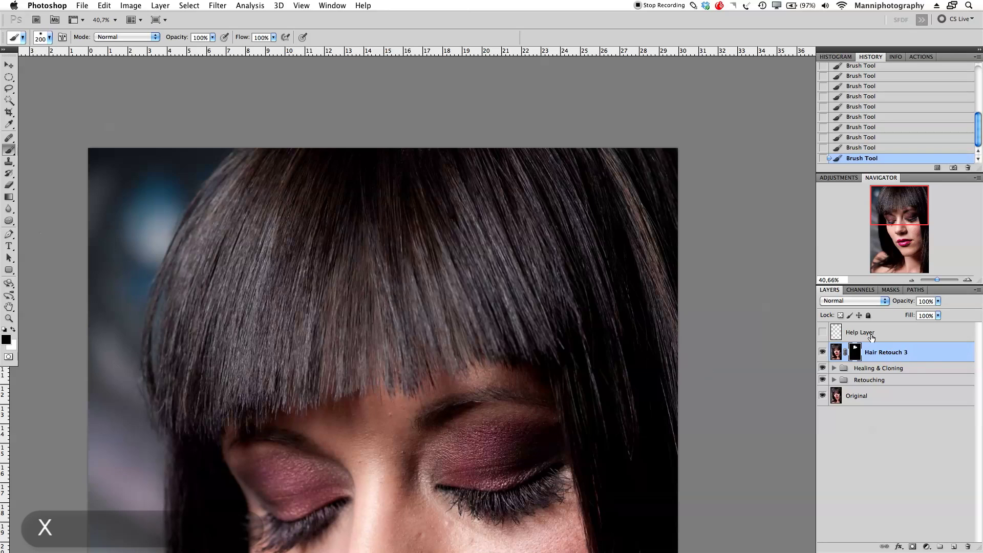
key("bracketright")
key("bracketright")
left_click_drag(419, 275, 416, 372)
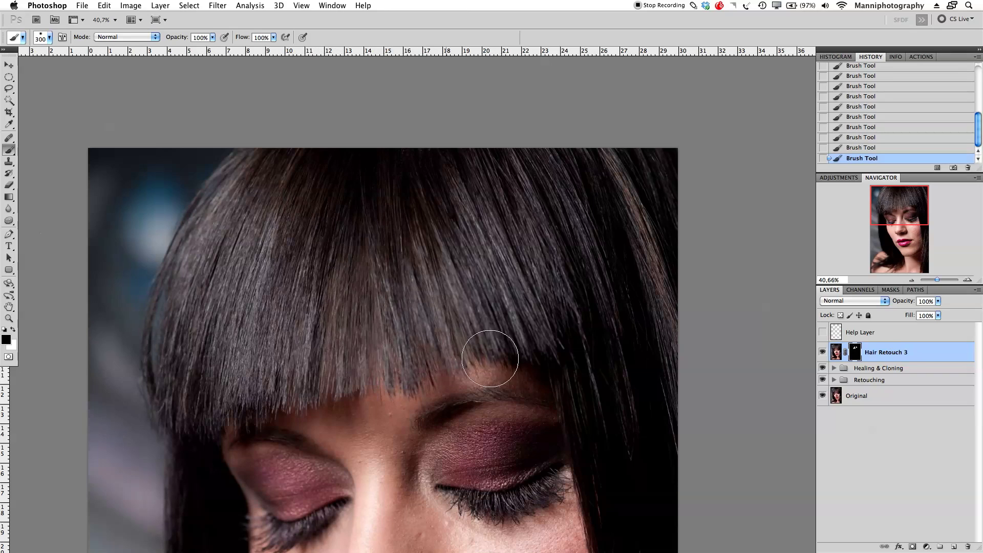
left_click_drag(938, 280, 935, 280)
left_click_drag(687, 309, 630, 319)
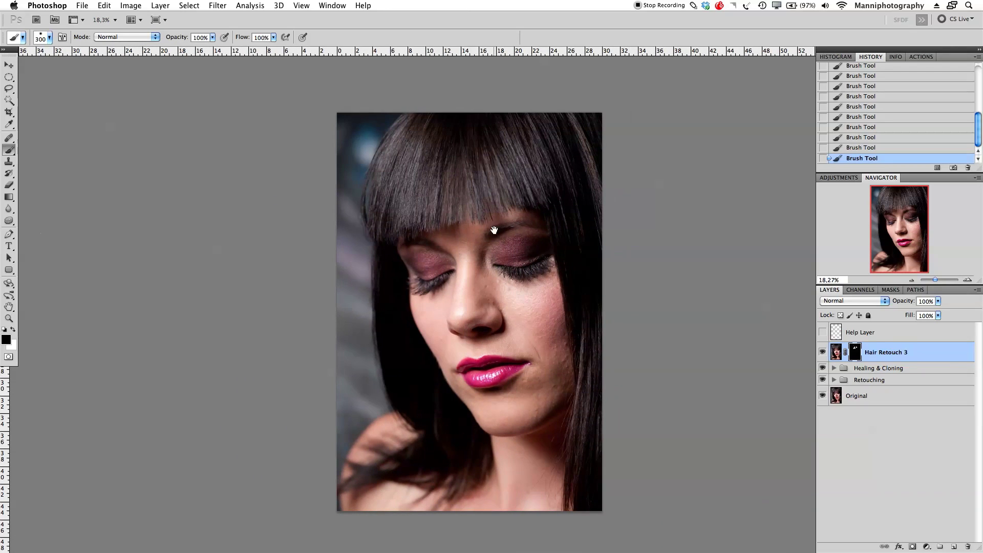
mouse_move(547, 255)
left_mouse_down()
mouse_move(509, 267)
mouse_move(539, 258)
left_mouse_up()
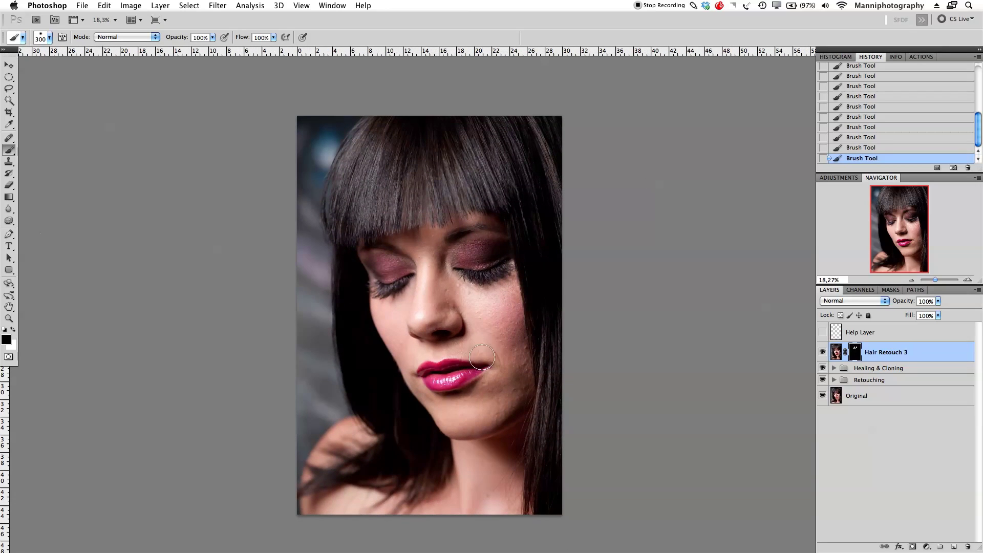